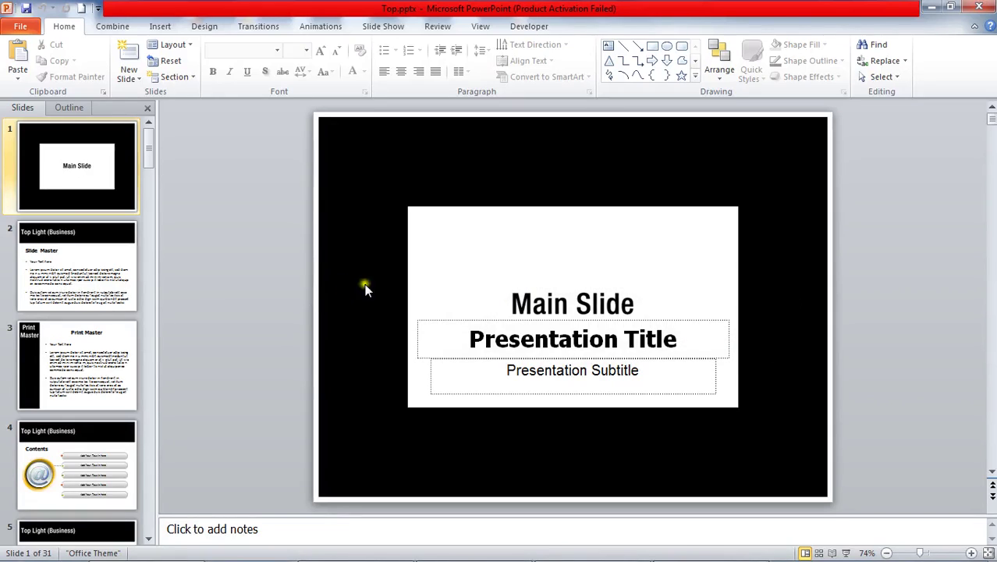
Step: In Slide Master view, give the title-slide layout the Communication Skills_1.jpg picture background
left_click(481, 28)
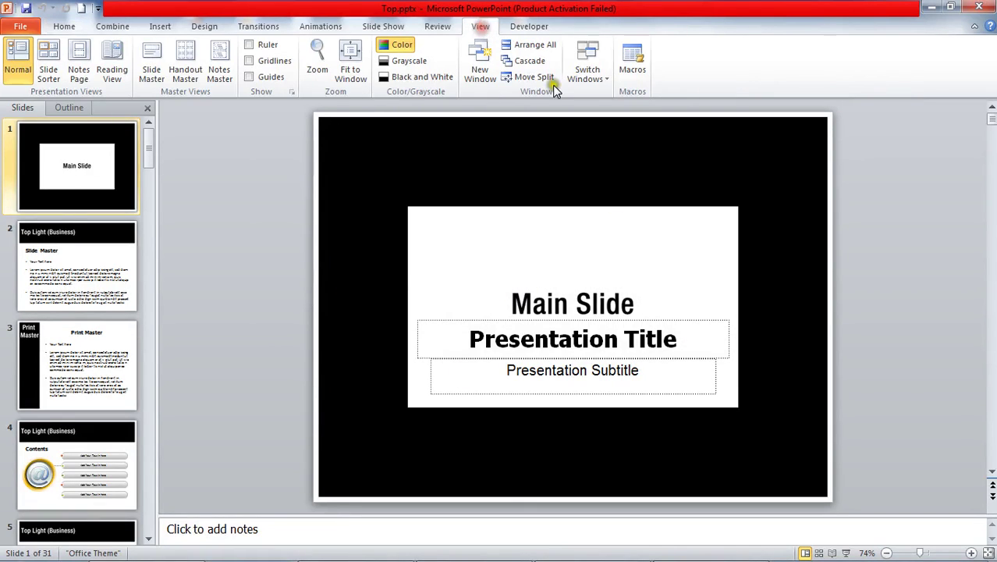
left_click(150, 62)
right_click(132, 223)
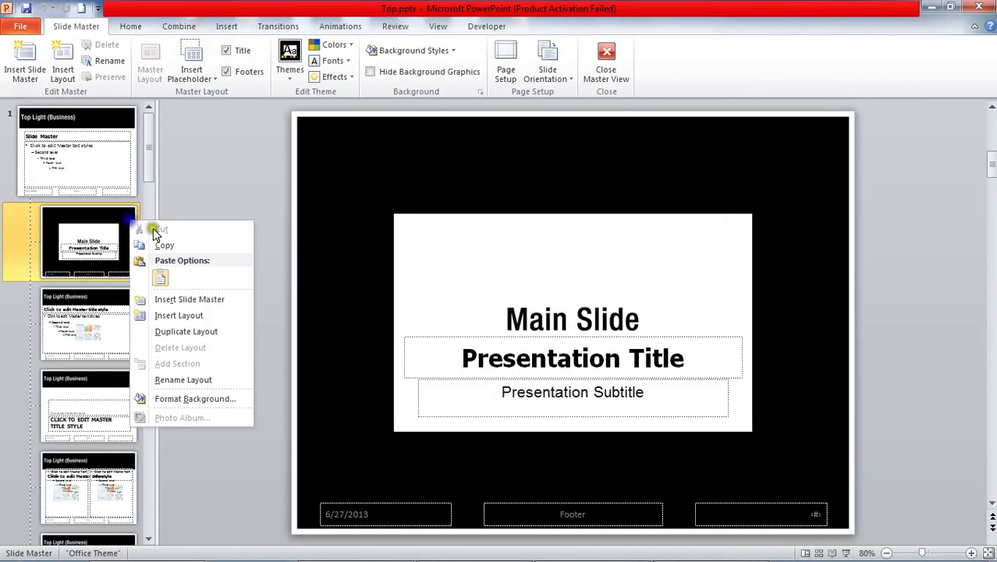
left_click(193, 399)
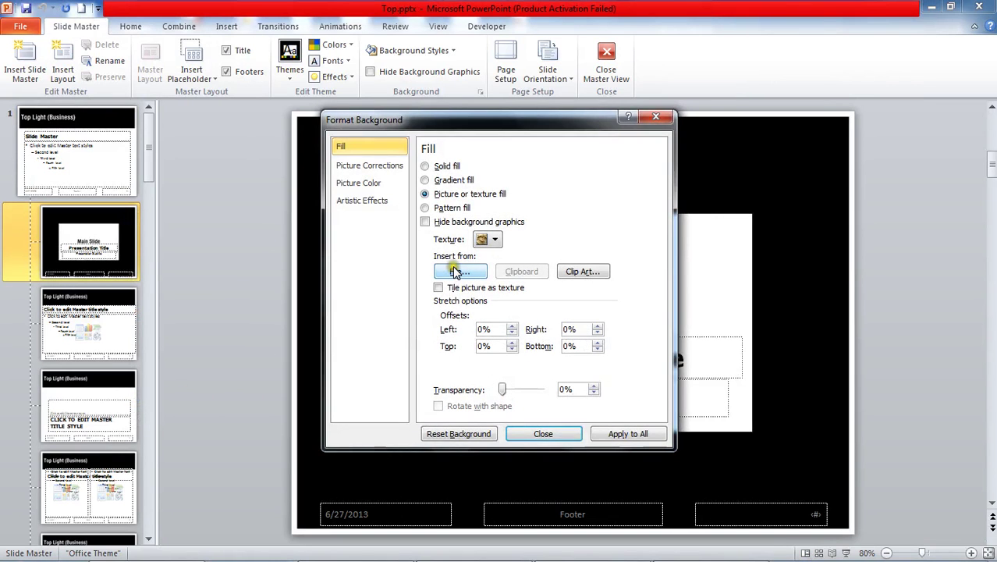
left_click(455, 273)
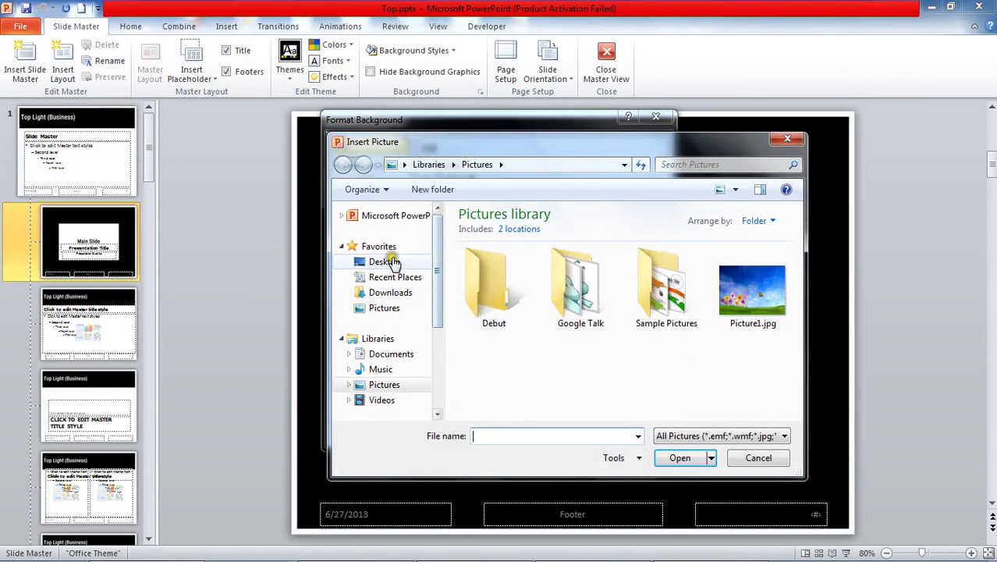
left_click(383, 261)
left_click(482, 344)
double_click(491, 326)
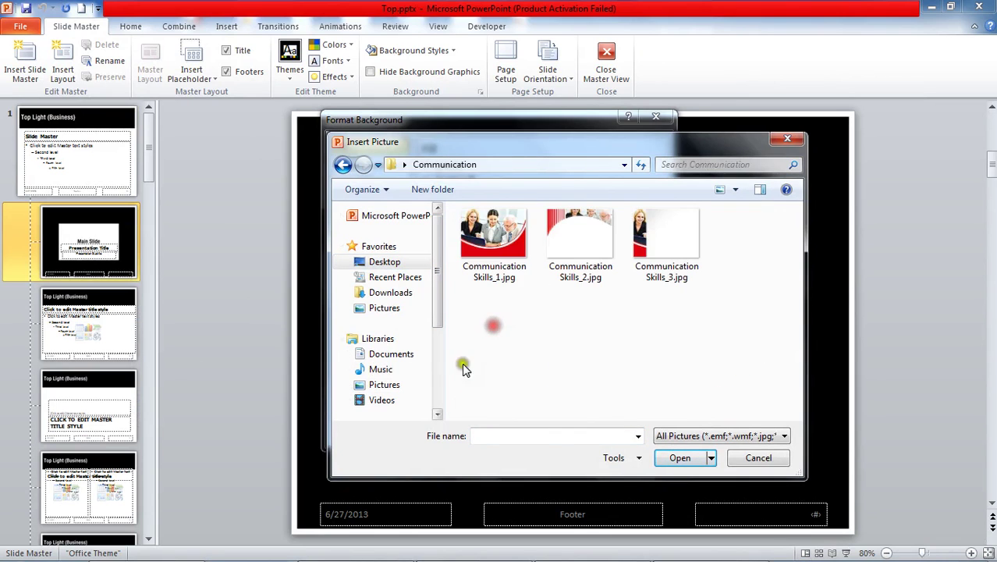
left_click(493, 255)
left_click(679, 458)
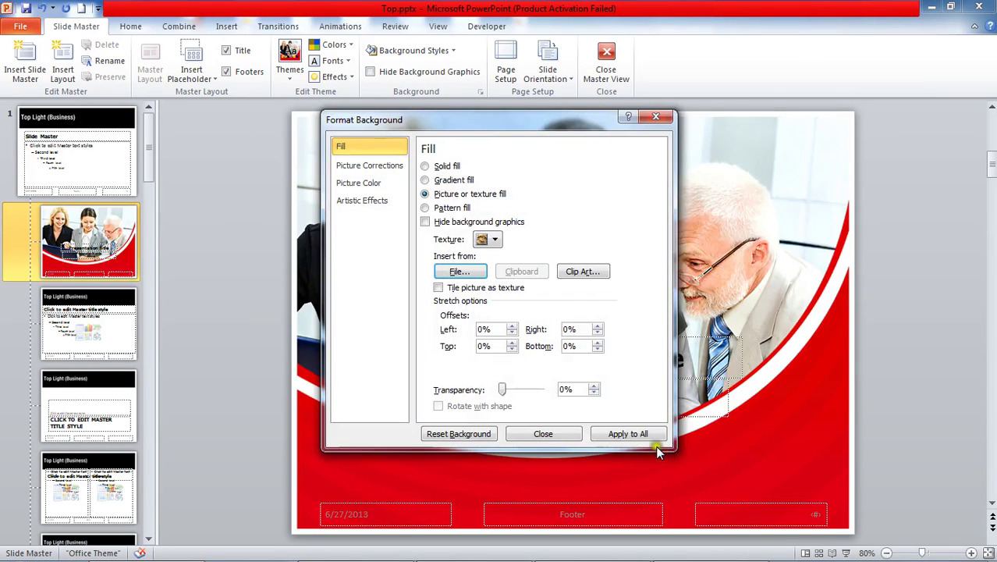
Step: Give the slide master the Communication Skills_2.jpg background, then close Master View
left_click(99, 158)
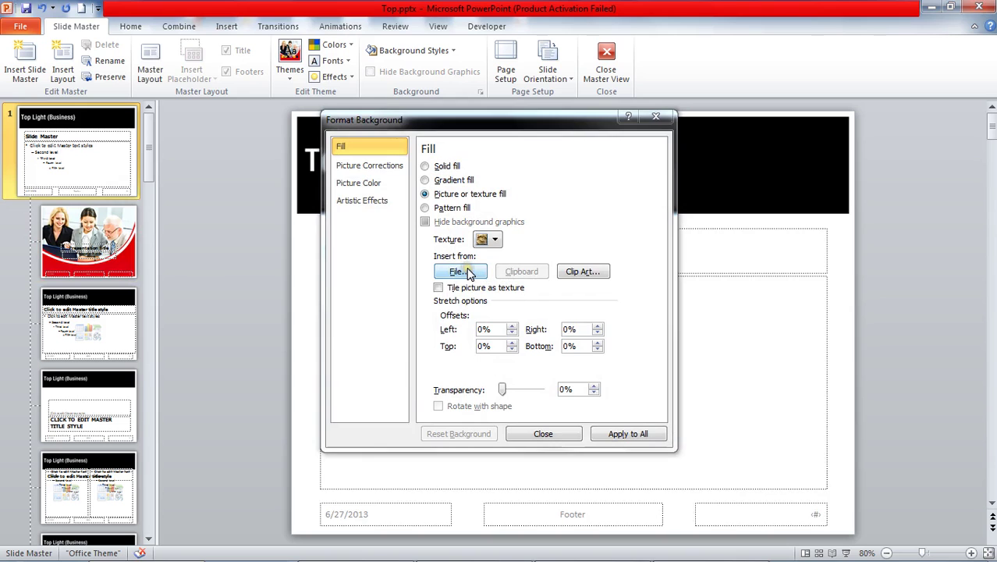
left_click(460, 272)
left_click(580, 234)
left_click(680, 460)
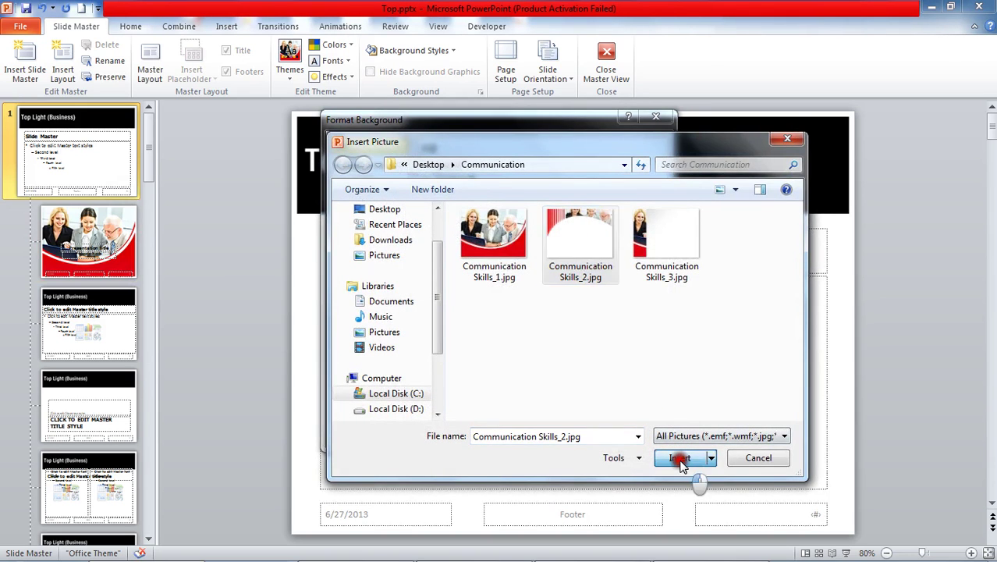
left_click(544, 433)
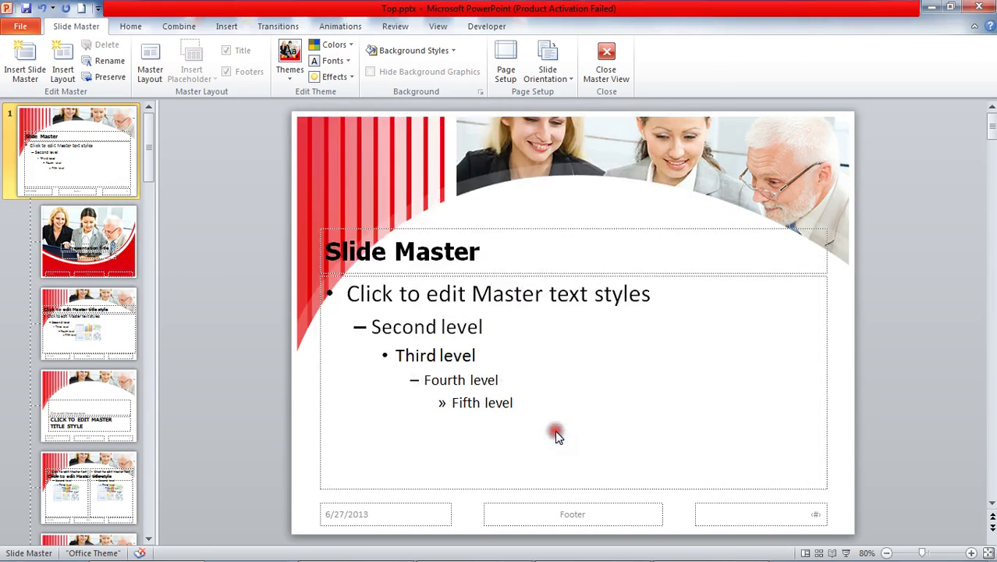
left_click(607, 63)
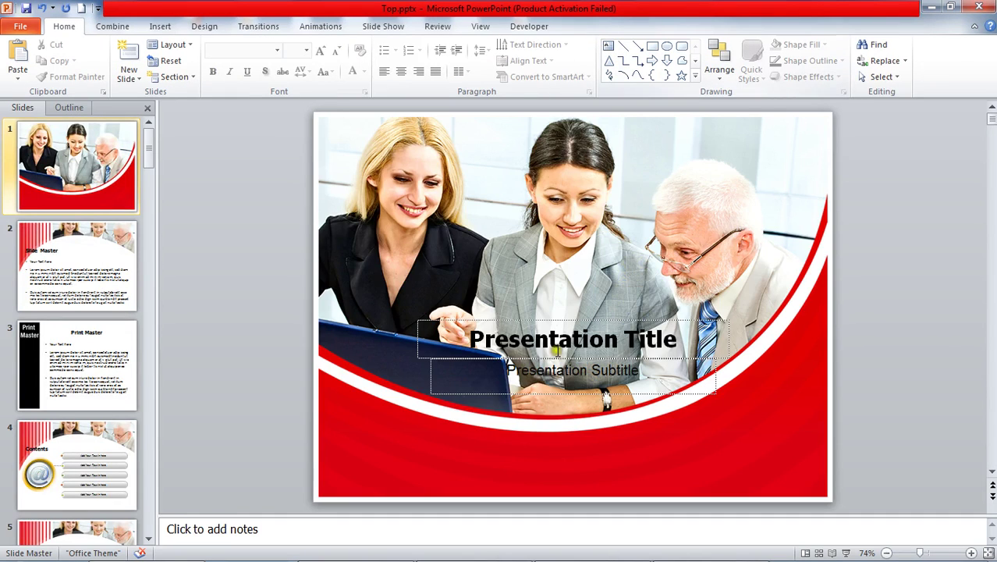
Step: Move slide 1's title and subtitle placeholders down into the red band
left_click(541, 359)
left_click_drag(595, 360, 597, 464)
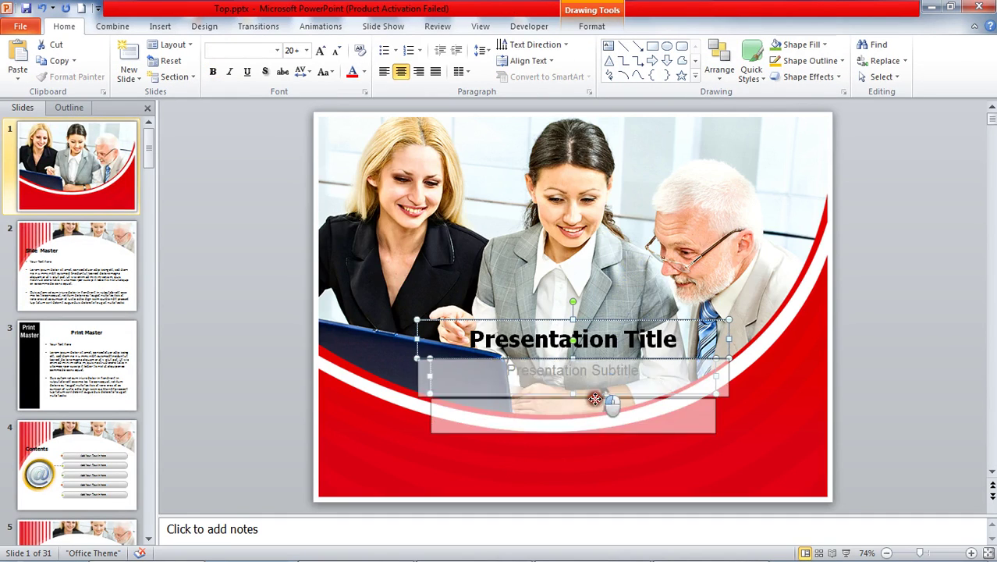
left_click(868, 436)
Step: Set slide 3 (Print Master) background to Communication Skills_3.jpg, then return to slide 1
left_click(92, 360)
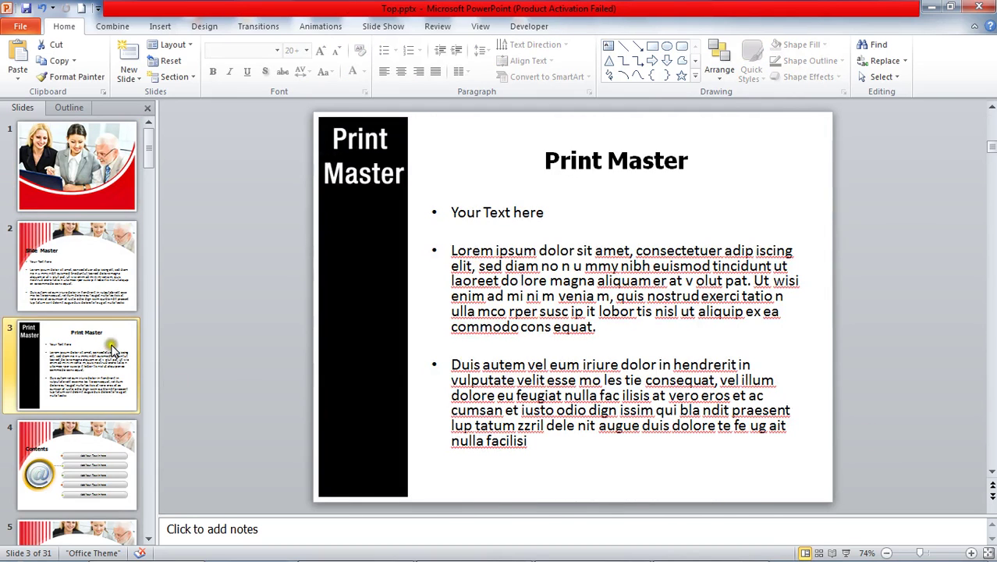
right_click(114, 344)
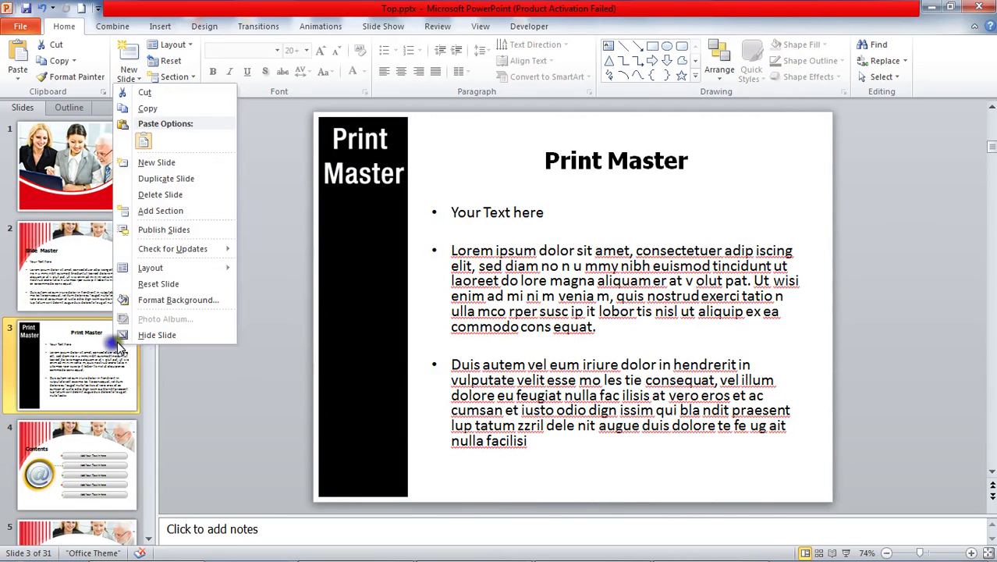
left_click(170, 302)
left_click(464, 273)
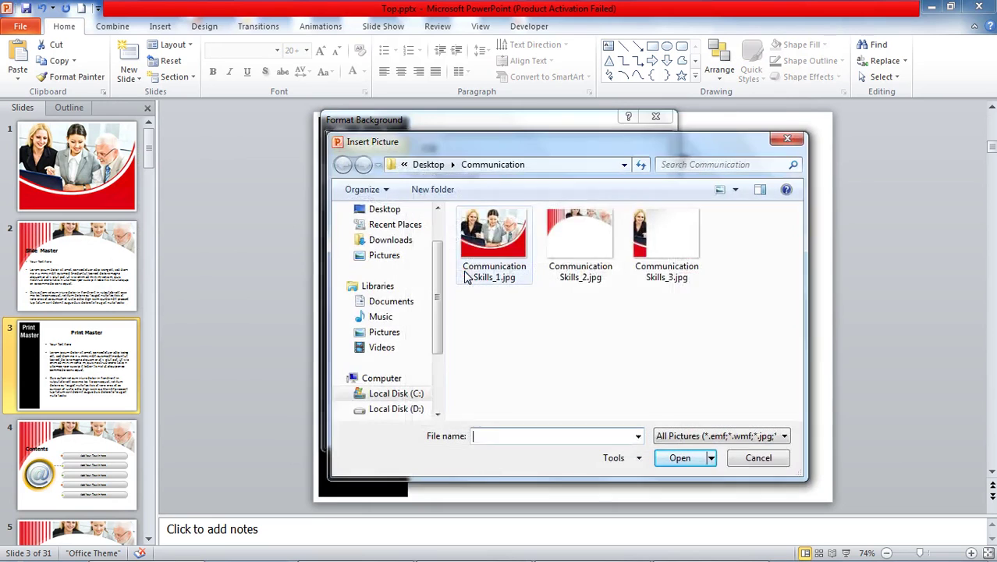
left_click(666, 238)
left_click(687, 458)
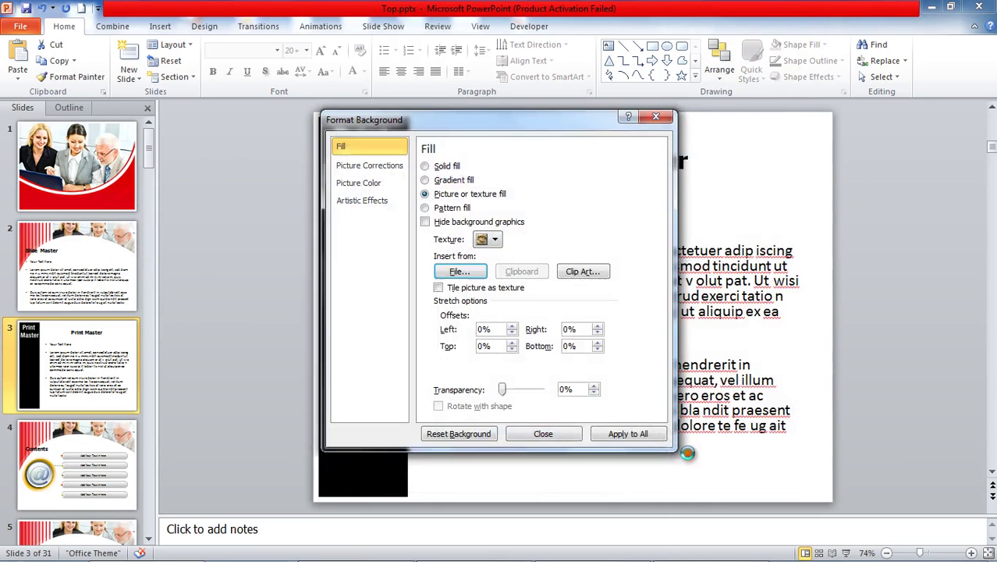
left_click(548, 435)
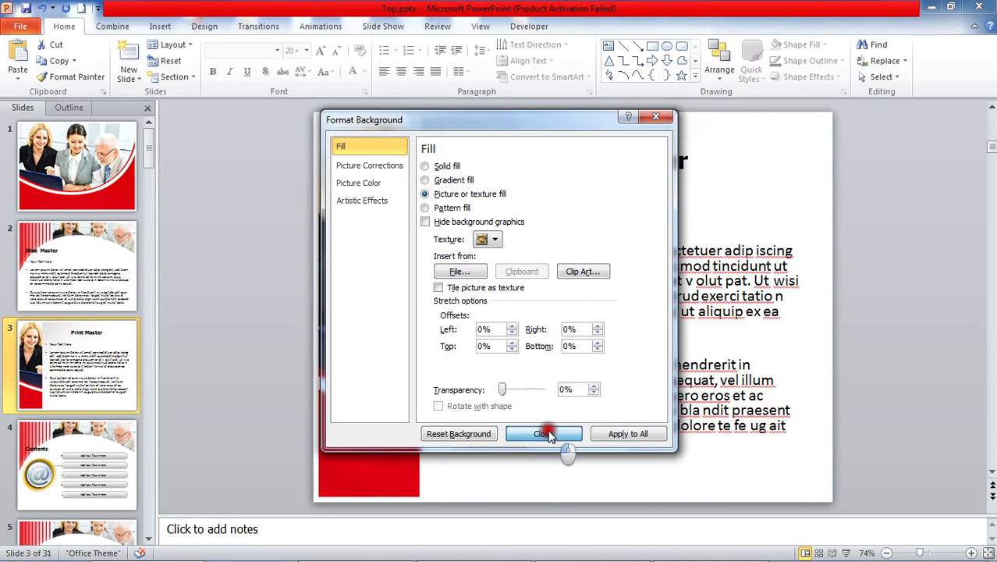
left_click(230, 357)
left_click(31, 204)
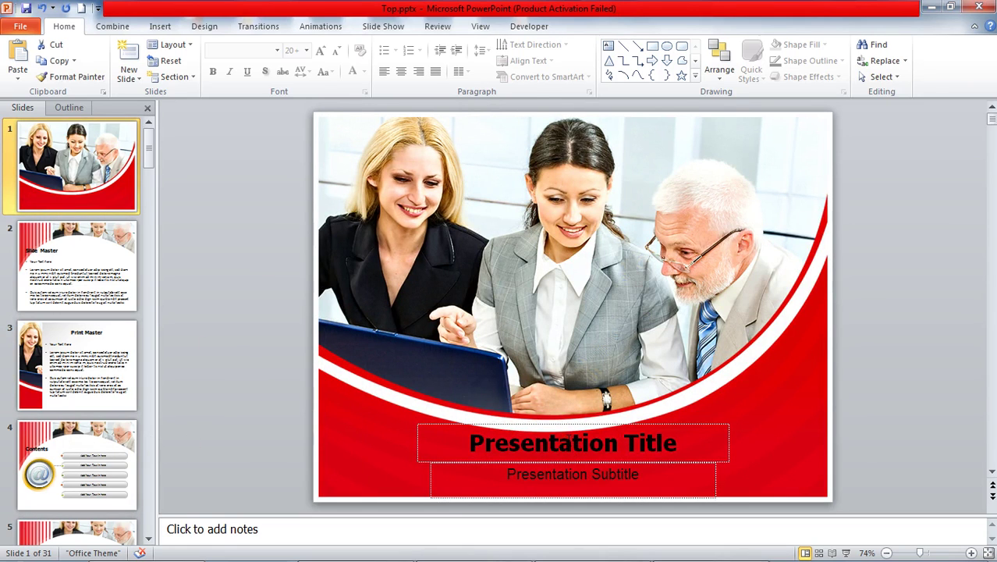
Step: Type 'Company Name' in slide 1's title placeholder and 'Company Subtitle' in its subtitle
left_click(569, 441)
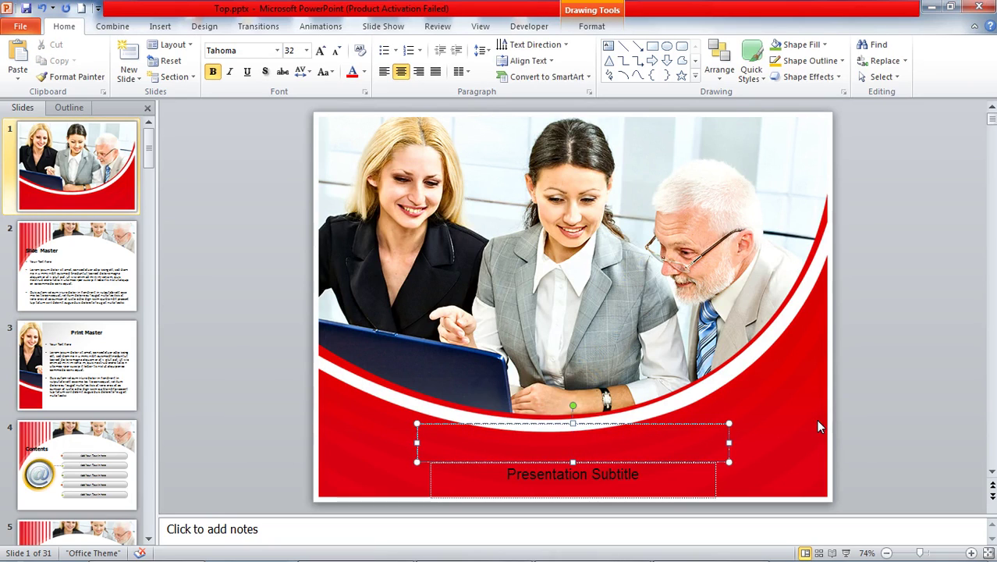
type("C")
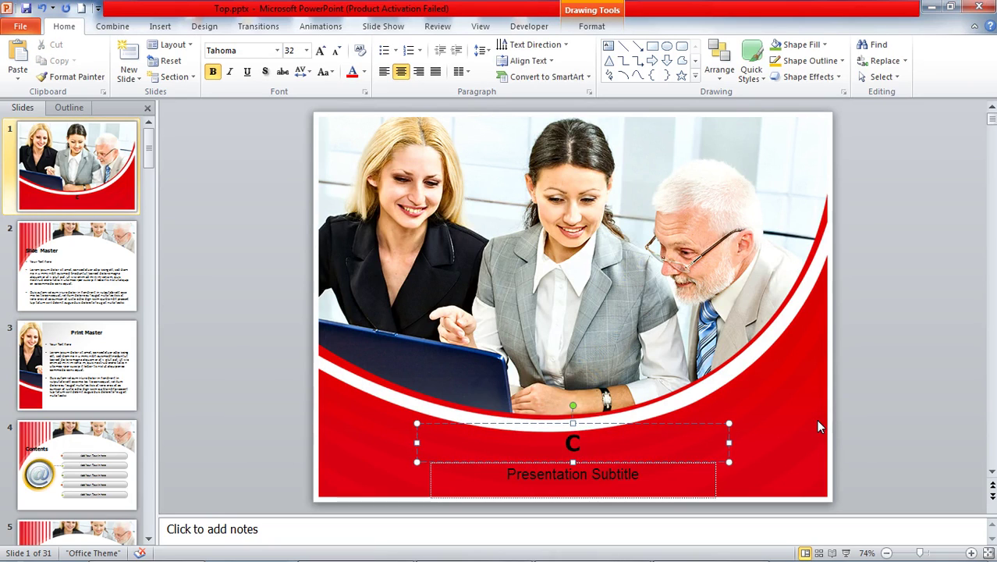
type("omap")
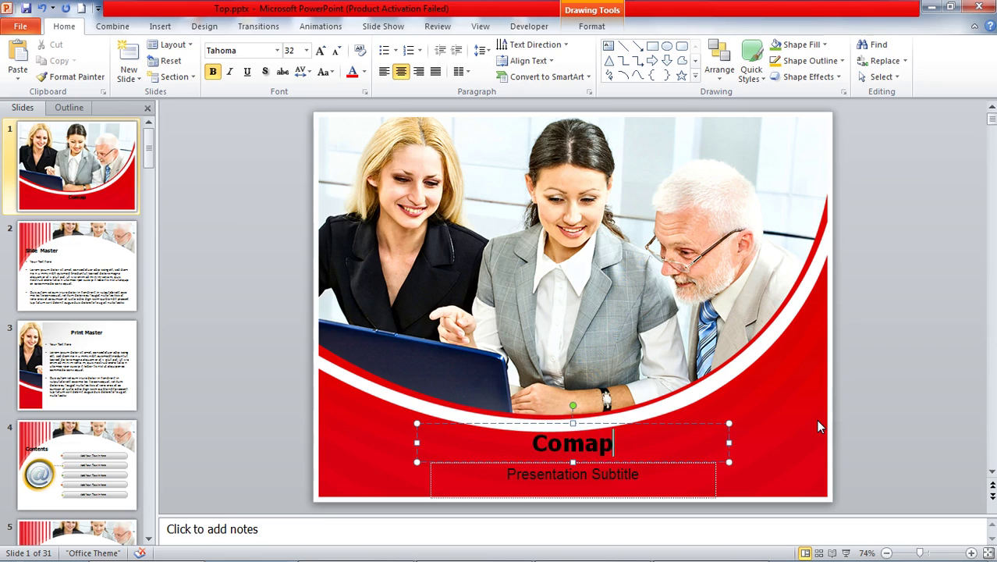
type("nyNam")
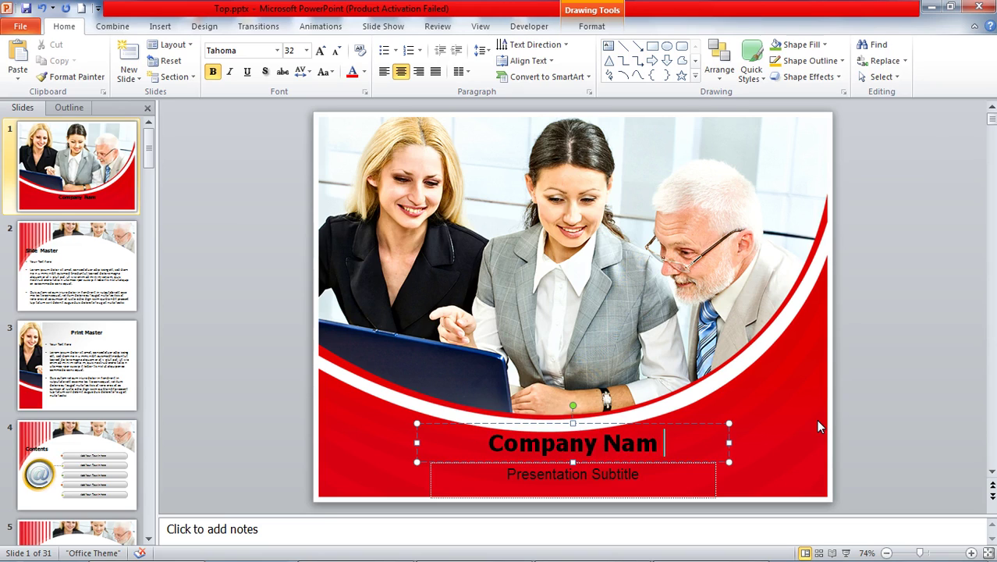
type("e")
left_click(550, 477)
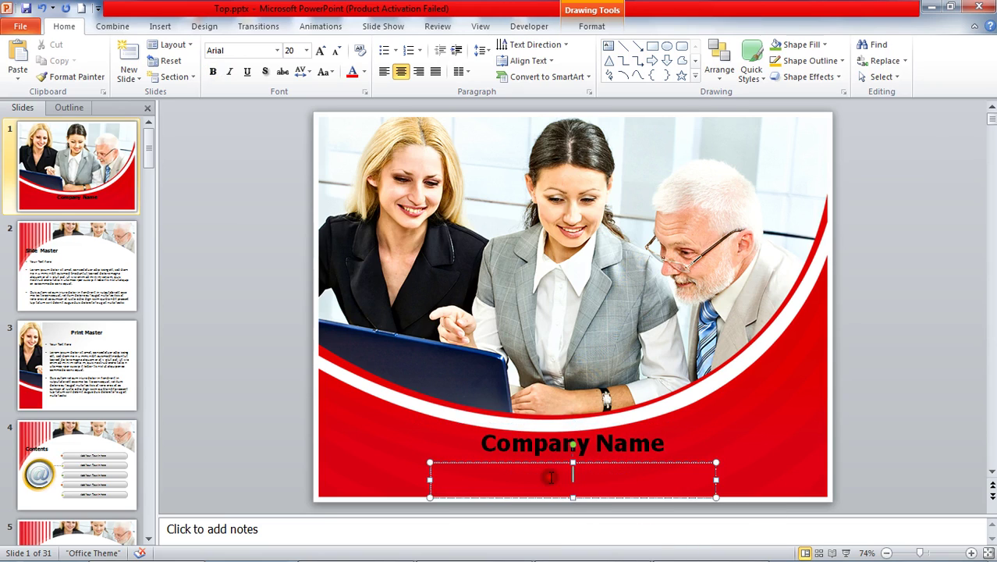
type("c")
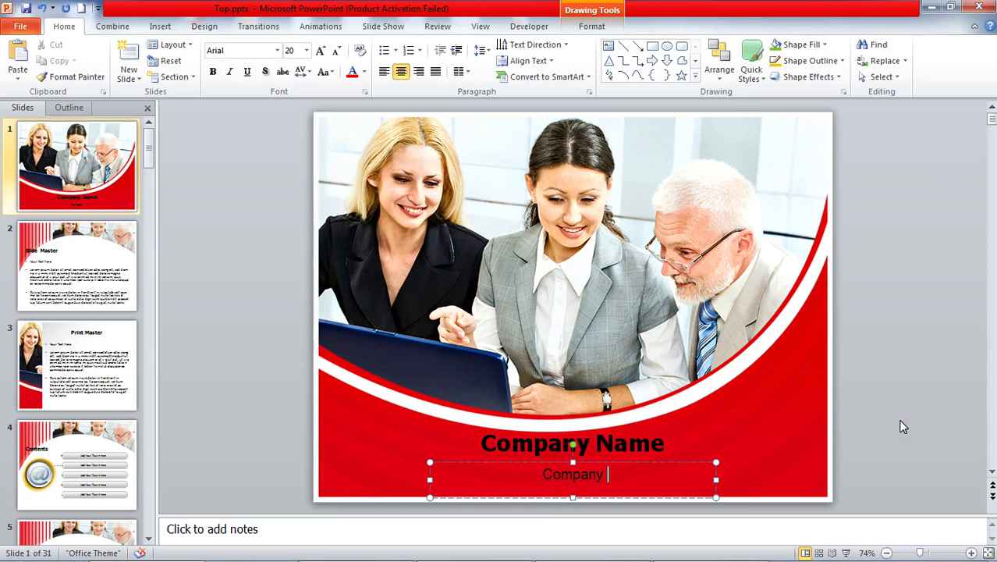
type("Sub")
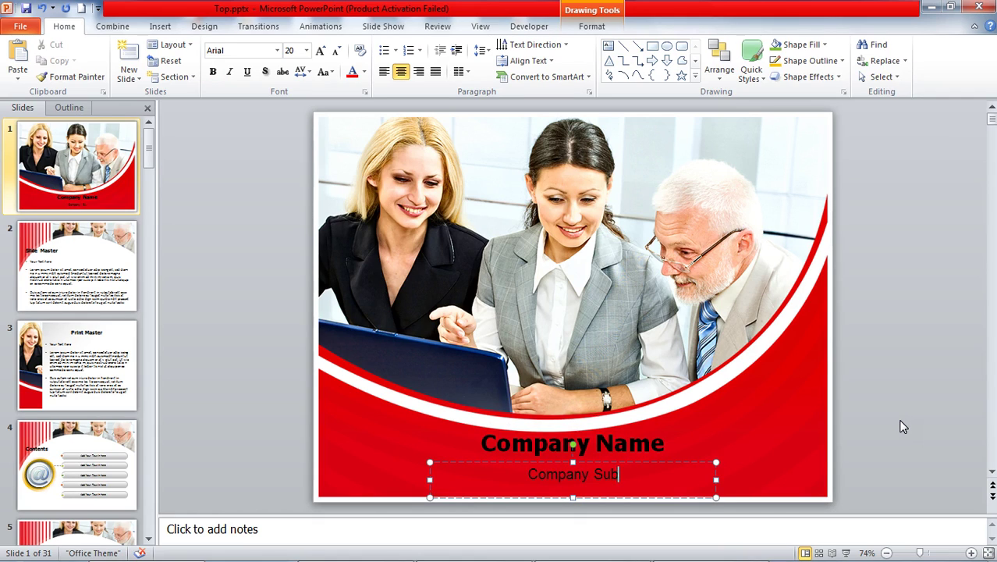
type("t")
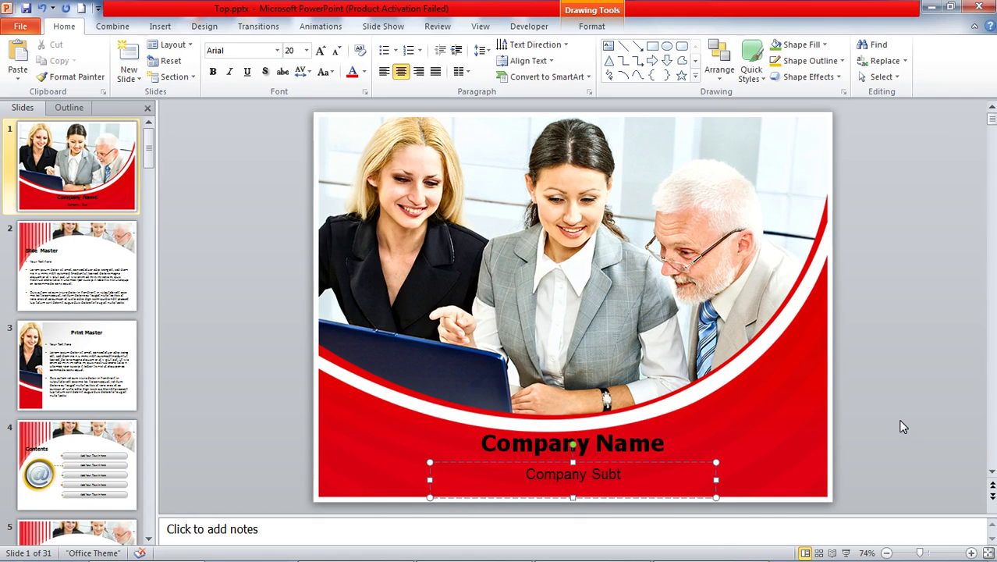
type("itle")
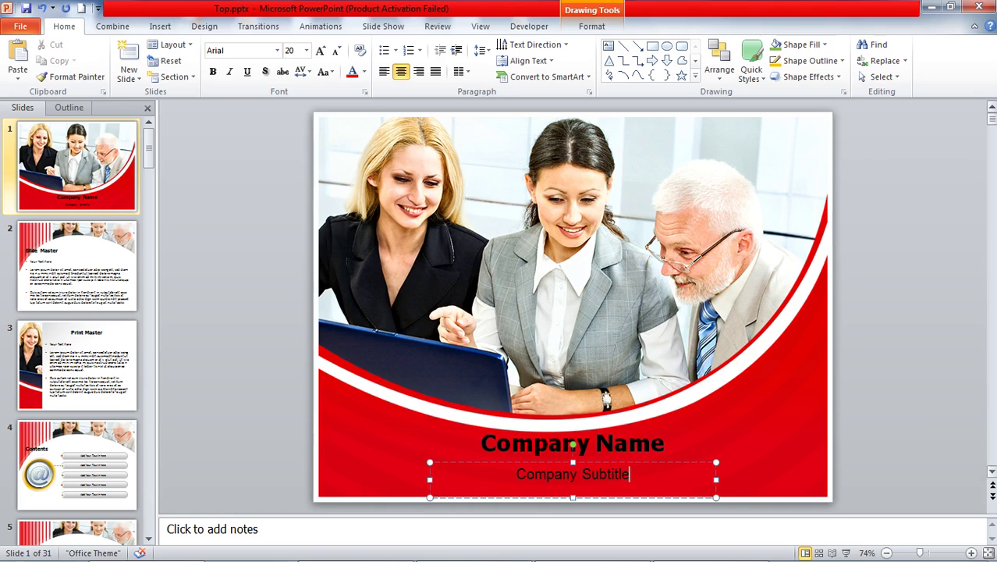
left_click(907, 258)
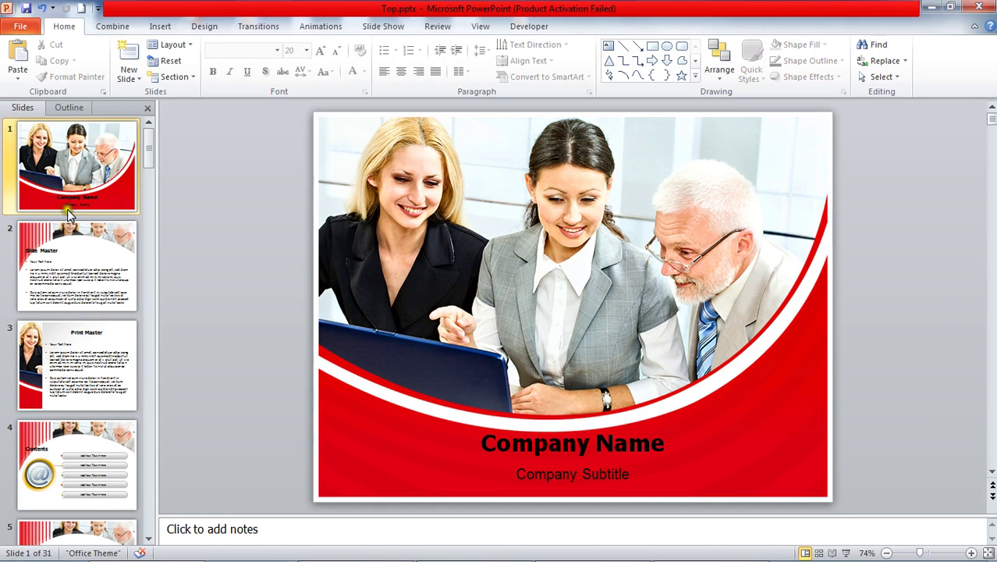
Step: On slide 4 (Contents), replace the first bar's text with 'Company name_1'
left_click(67, 269)
left_click(73, 351)
left_click(84, 476)
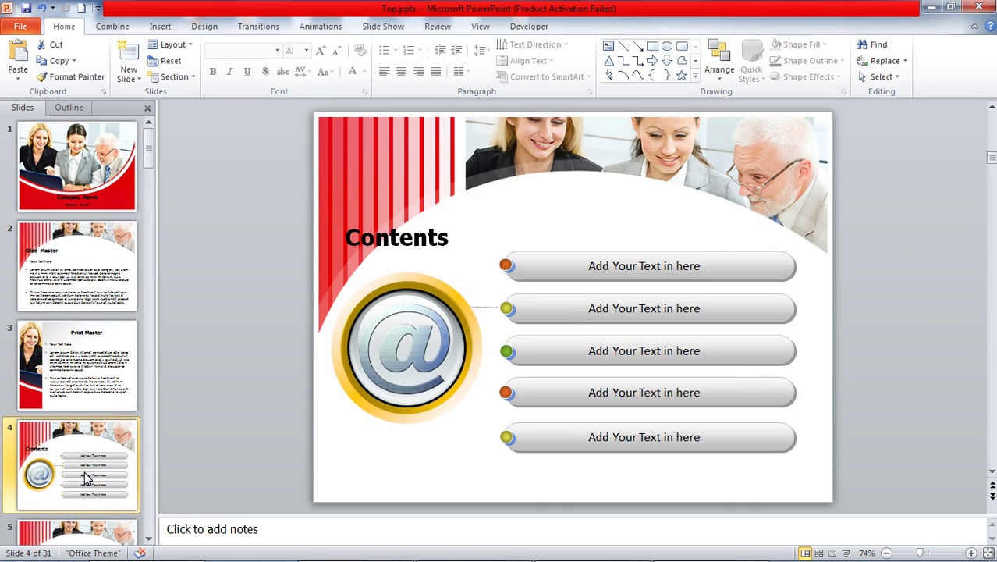
left_click(400, 235)
left_click(630, 264)
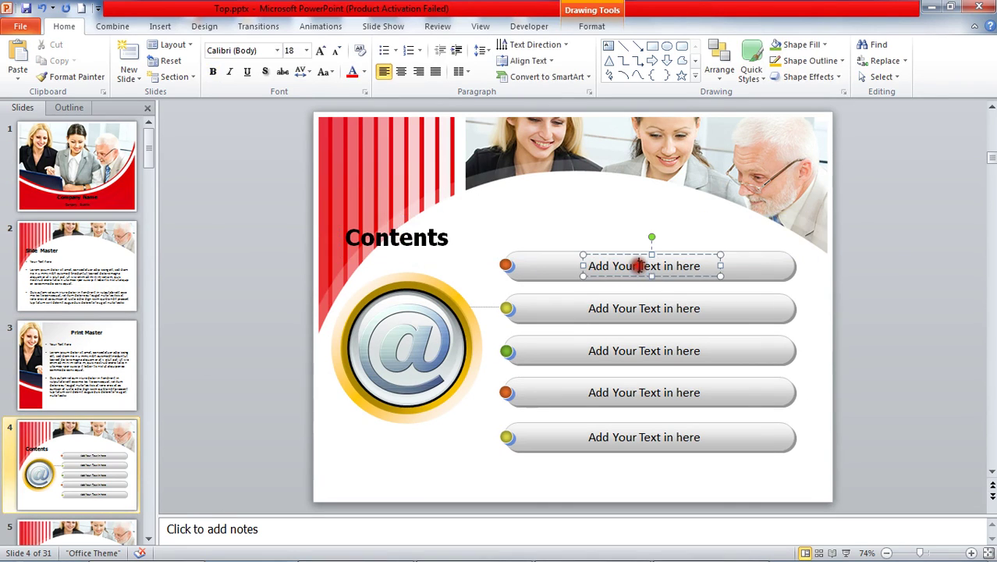
triple_click(612, 266)
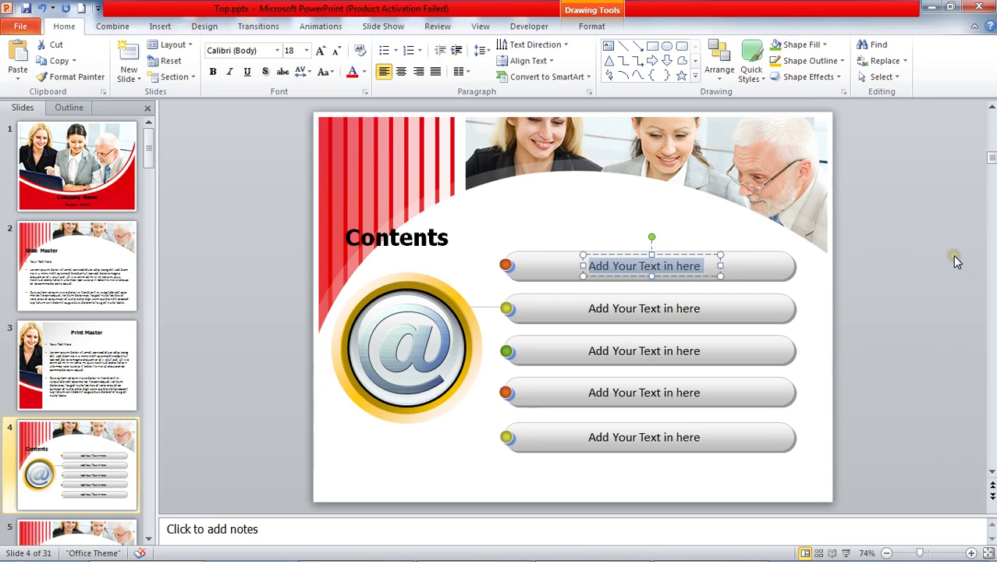
type("Com")
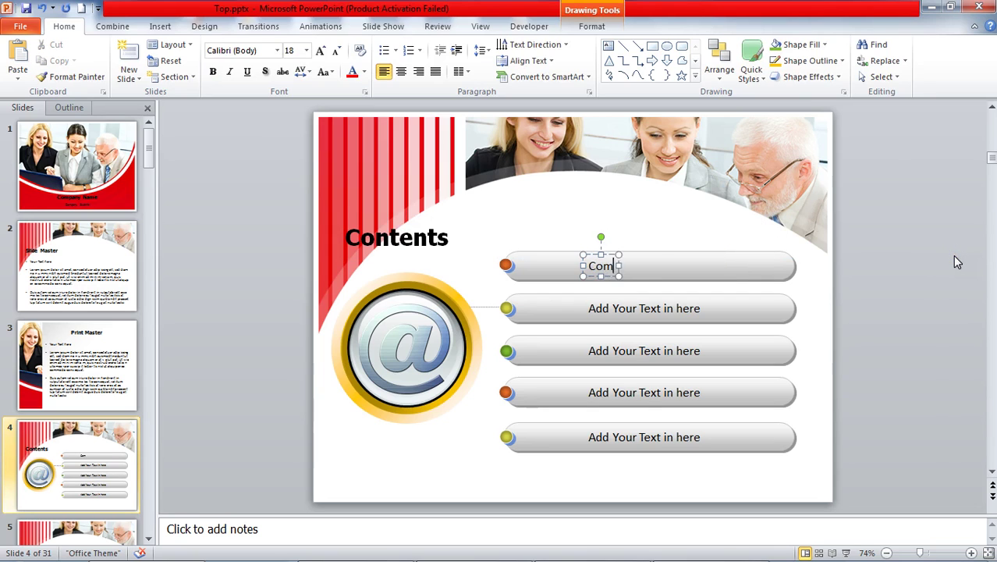
type("pany name_")
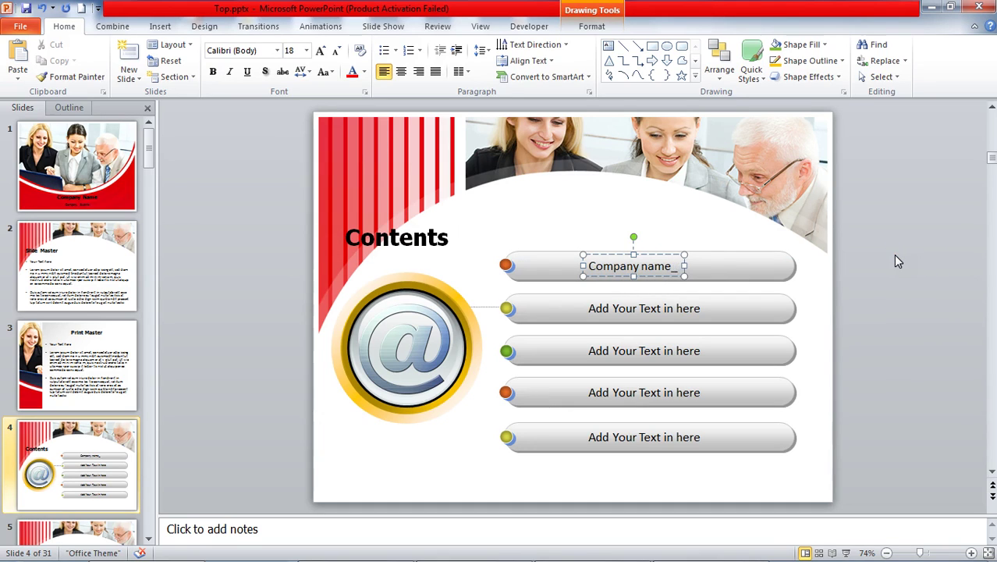
type(" 1")
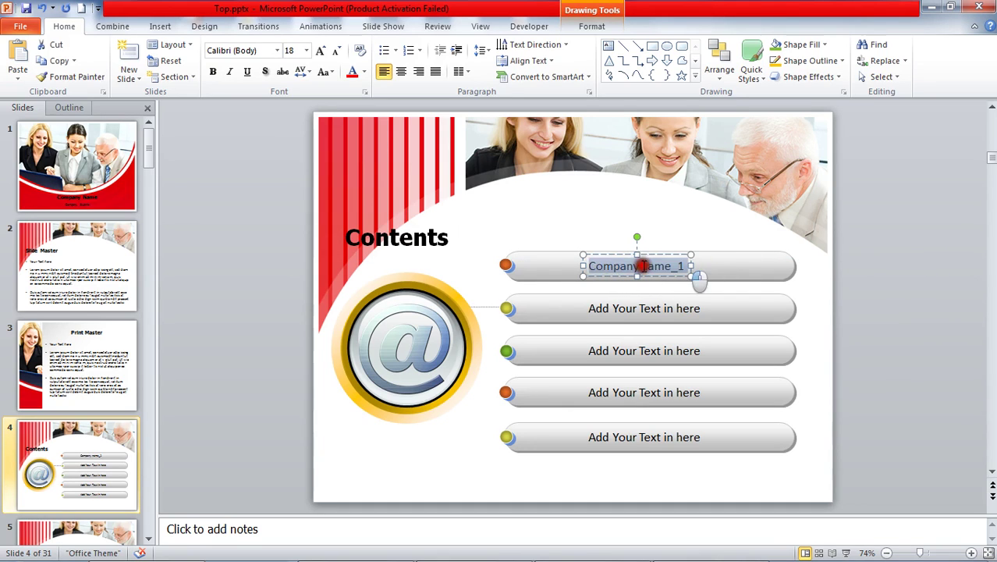
Step: Paste the company name into the second and third bars, renumbered _2 and _3
left_click(636, 310)
left_click(636, 310)
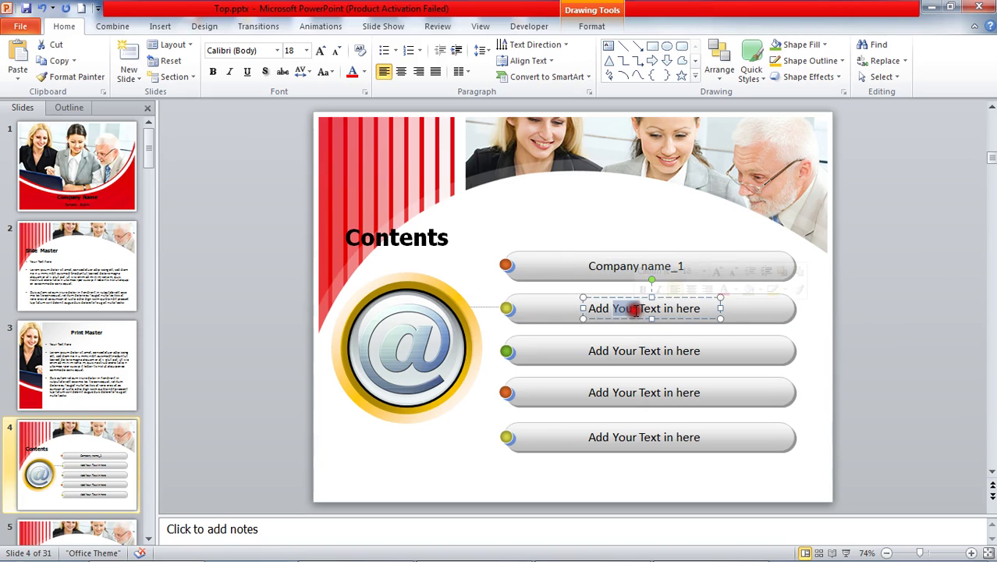
key("ctrl+a")
type("Company name_1")
key("BackSpace")
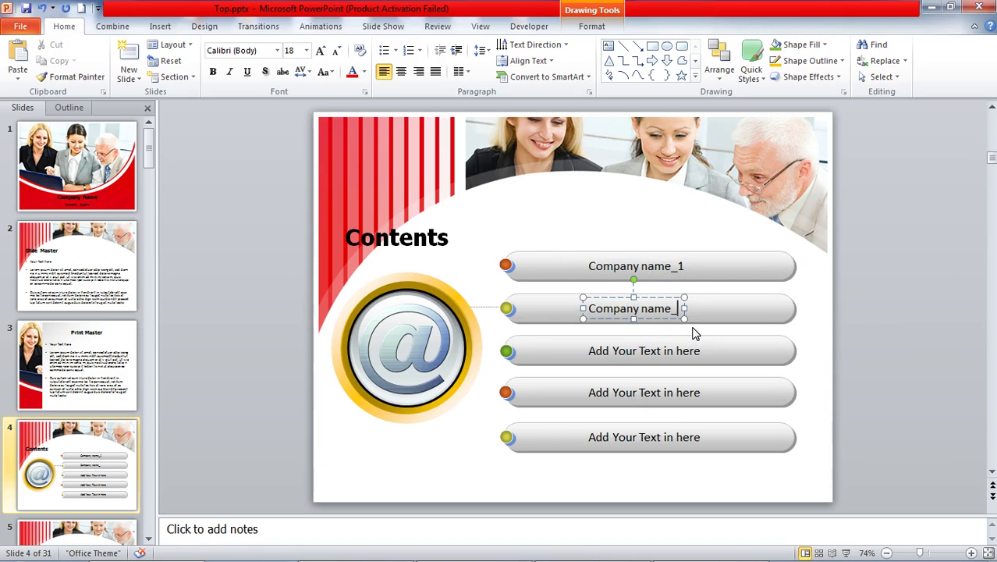
type("2")
left_click(648, 350)
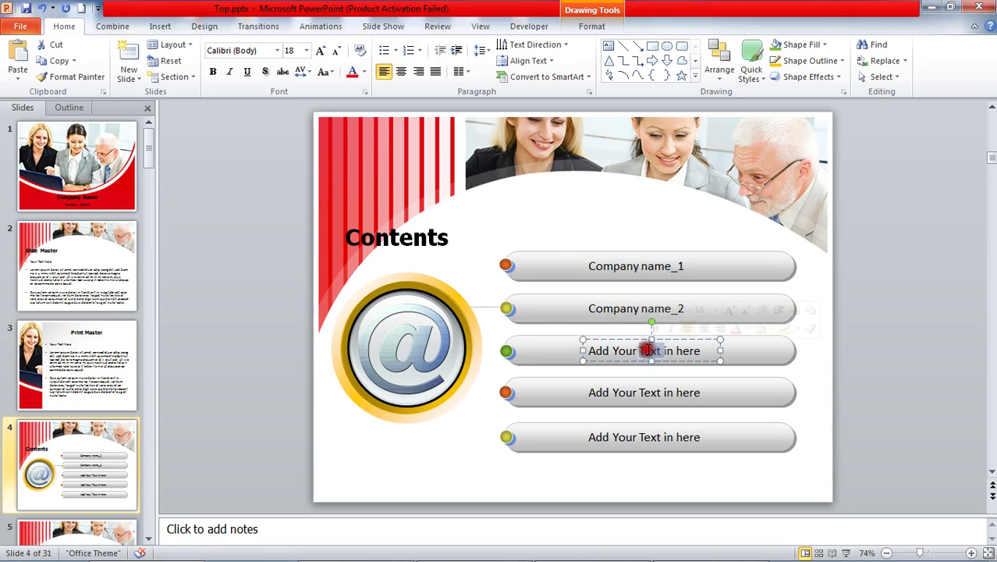
key("ctrl+a")
type("Company name_1")
key("BackSpace")
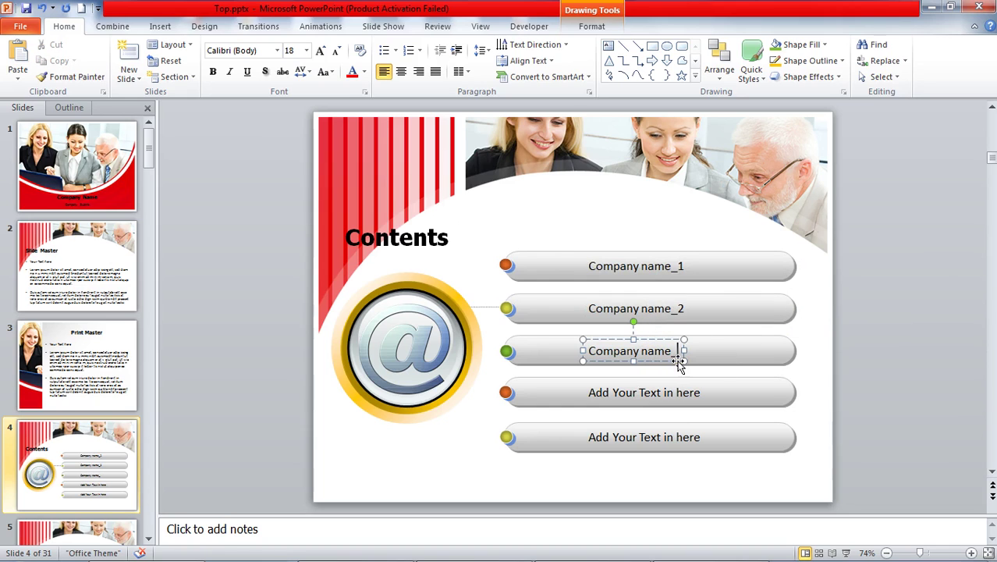
type("3")
Step: Paste the company name into the fourth and fifth bars, renumbered _4 and _5
left_click(638, 392)
key("ctrl+a")
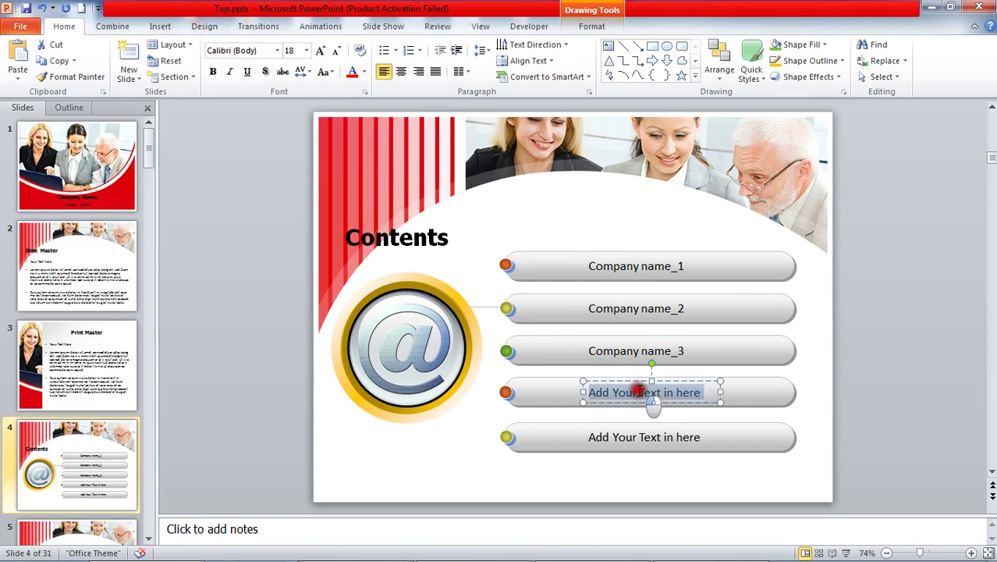
type("Company name_1")
key("BackSpace")
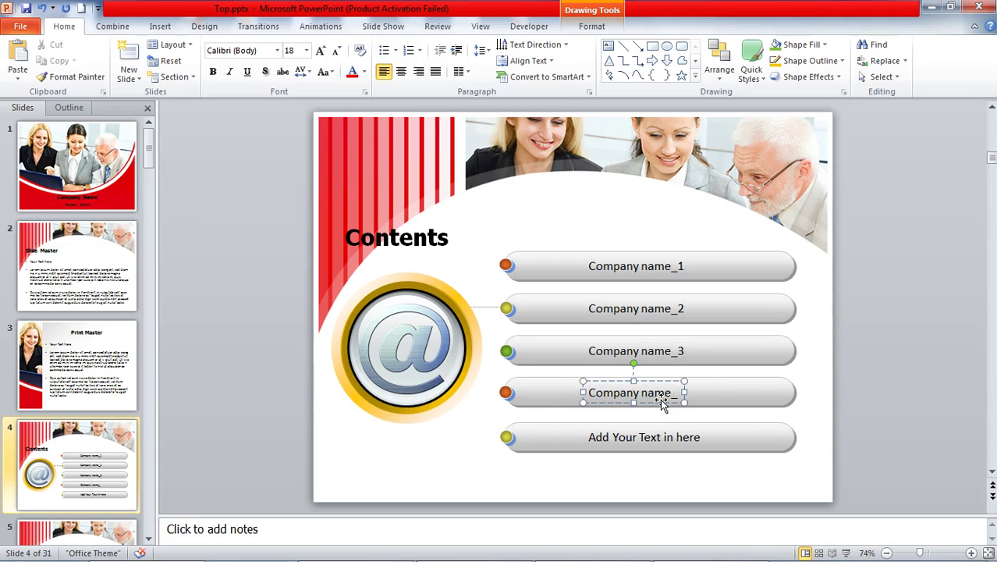
type("4")
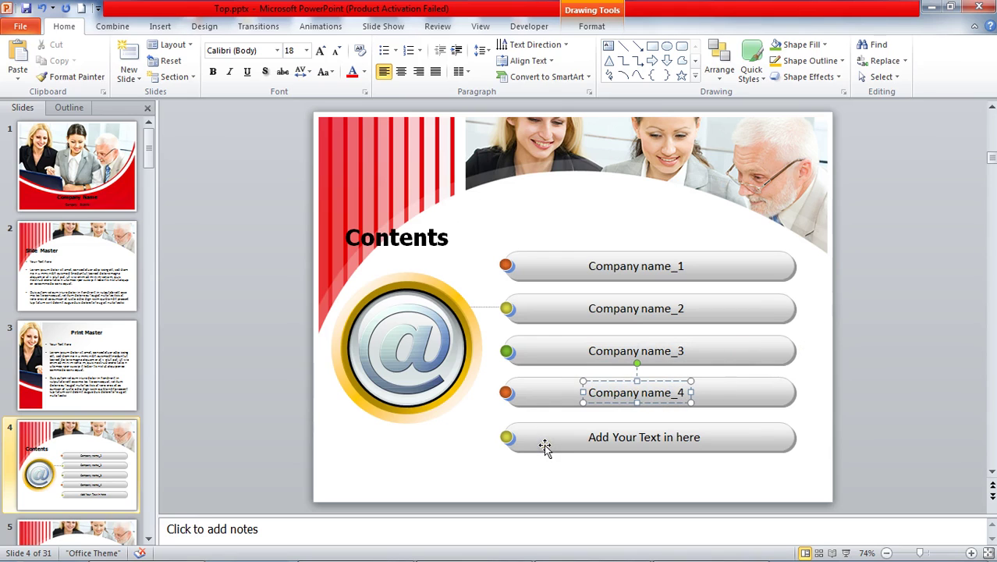
left_click(642, 439)
key("ctrl+a")
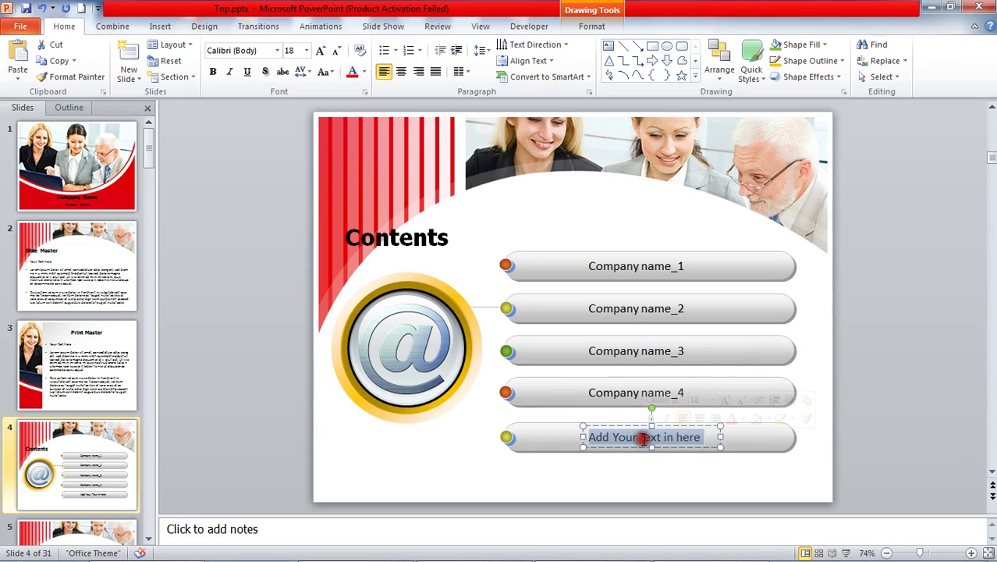
type("Company name_1")
key("BackSpace")
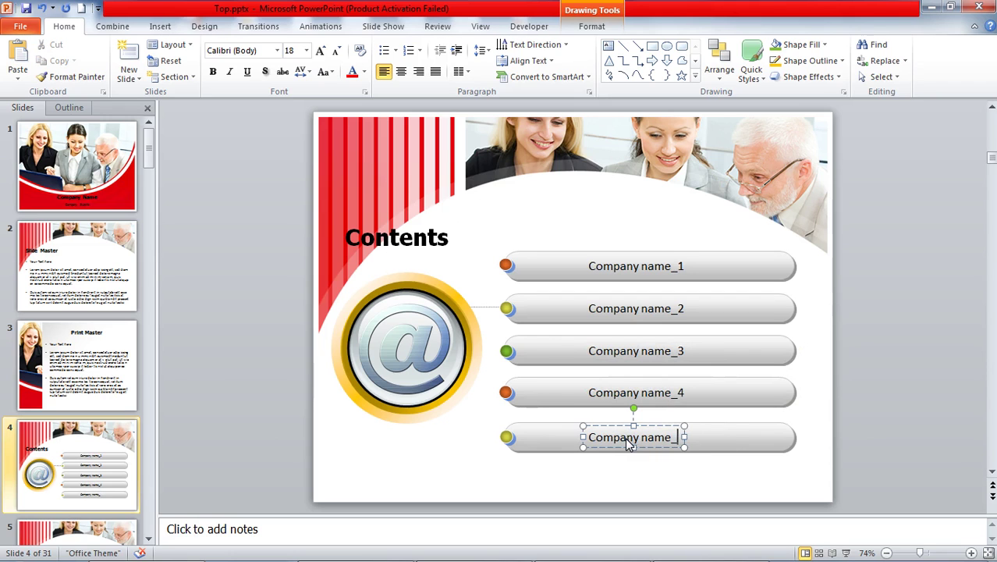
type("5")
left_click(848, 404)
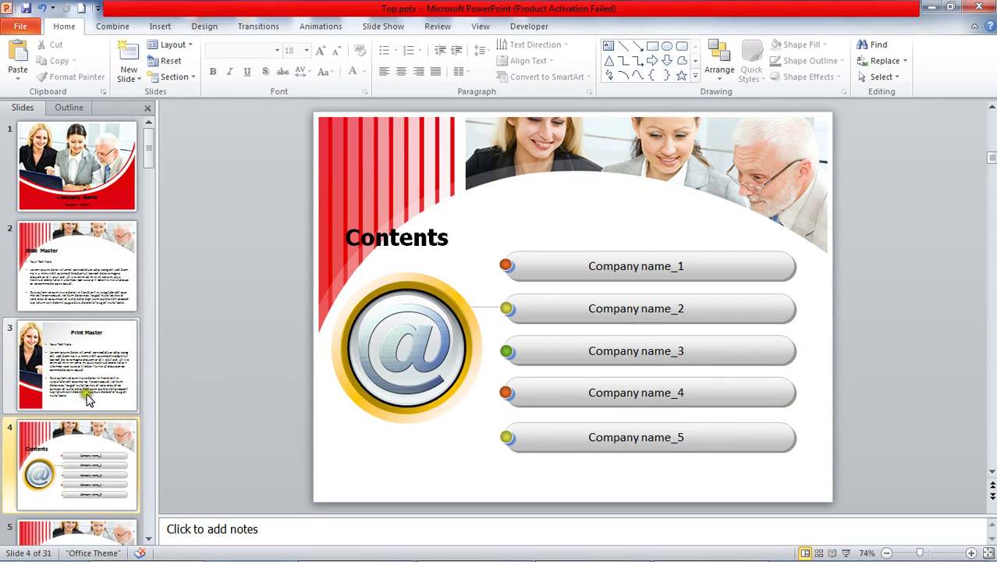
scroll(87, 456, "down", 2)
Step: Change slide 5's title to 'Your title name'
scroll(90, 462, "down", 2)
left_click(69, 367)
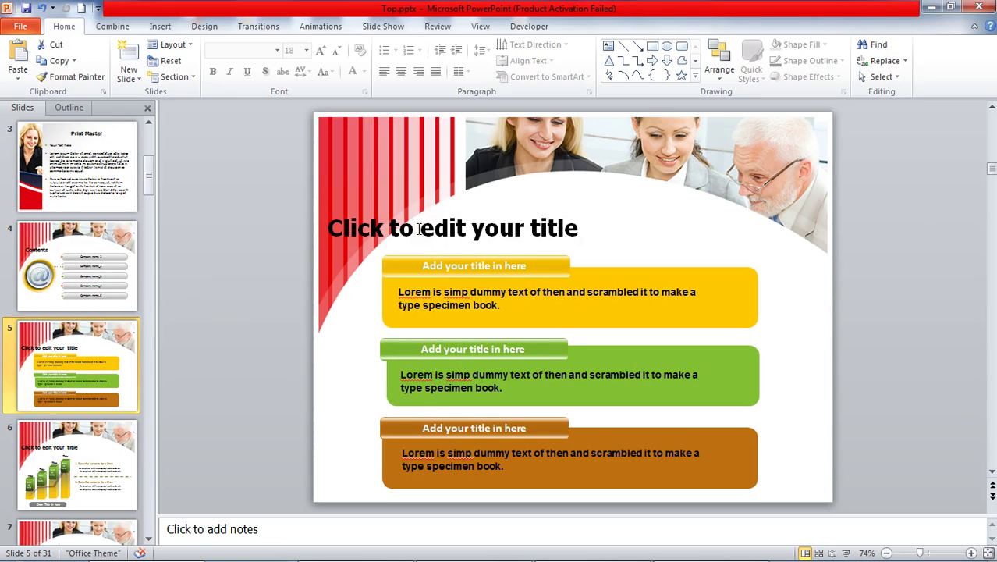
triple_click(419, 228)
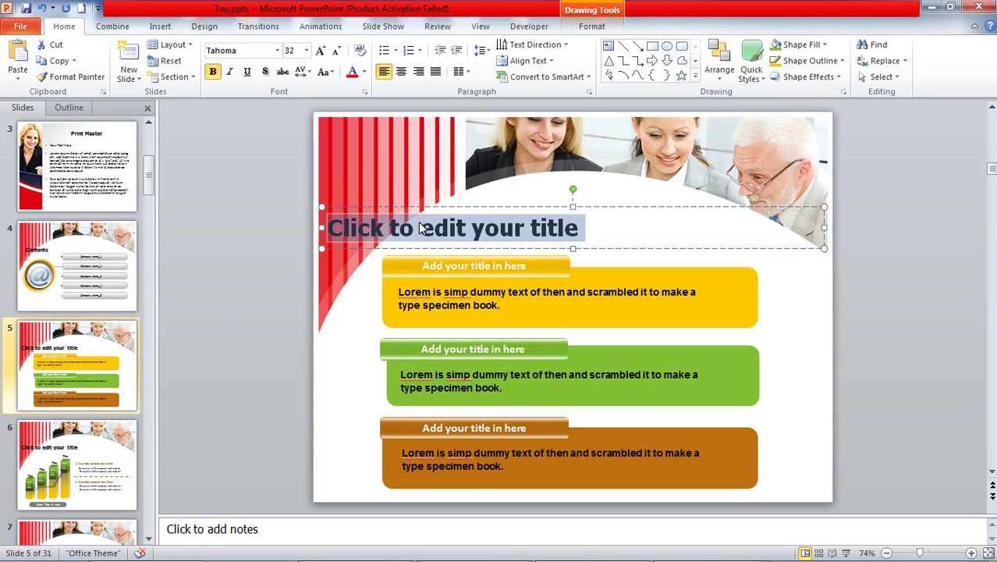
type("Your t")
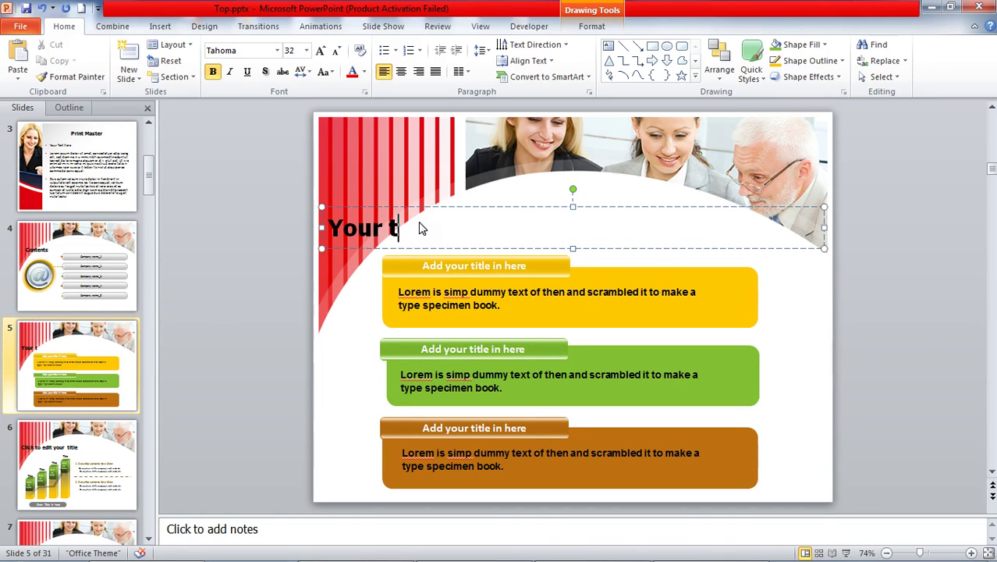
type("itle name")
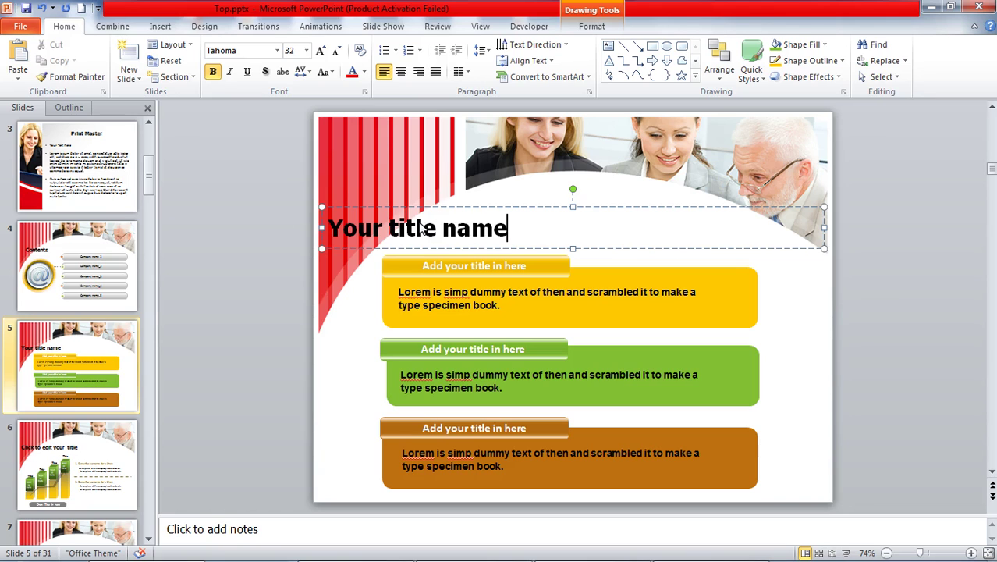
Step: Replace the first yellow box's heading with 'Company name'
left_click(456, 267)
triple_click(456, 266)
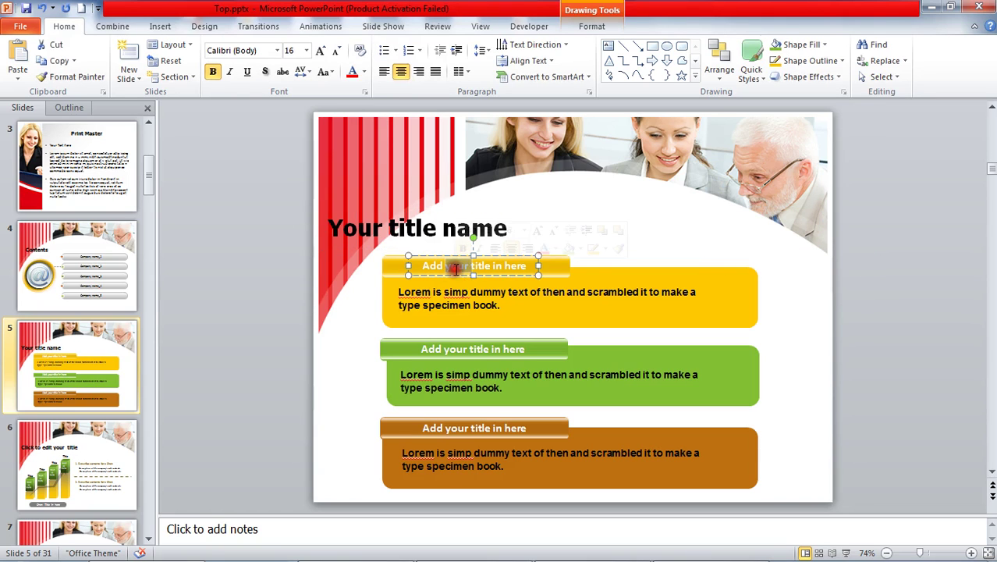
type("C")
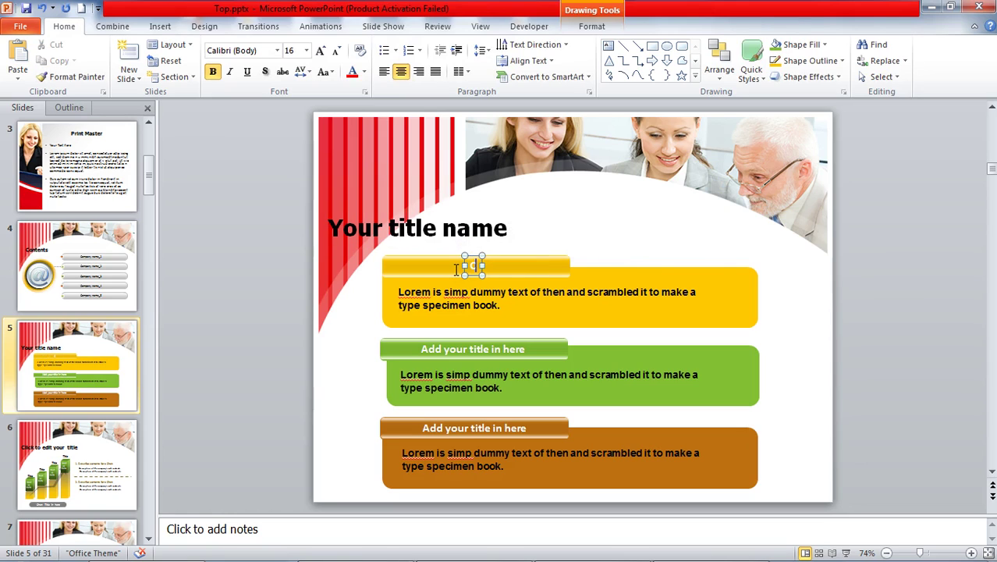
type("oam")
key("BackSpace")
key("BackSpace")
type("mp")
type("any name")
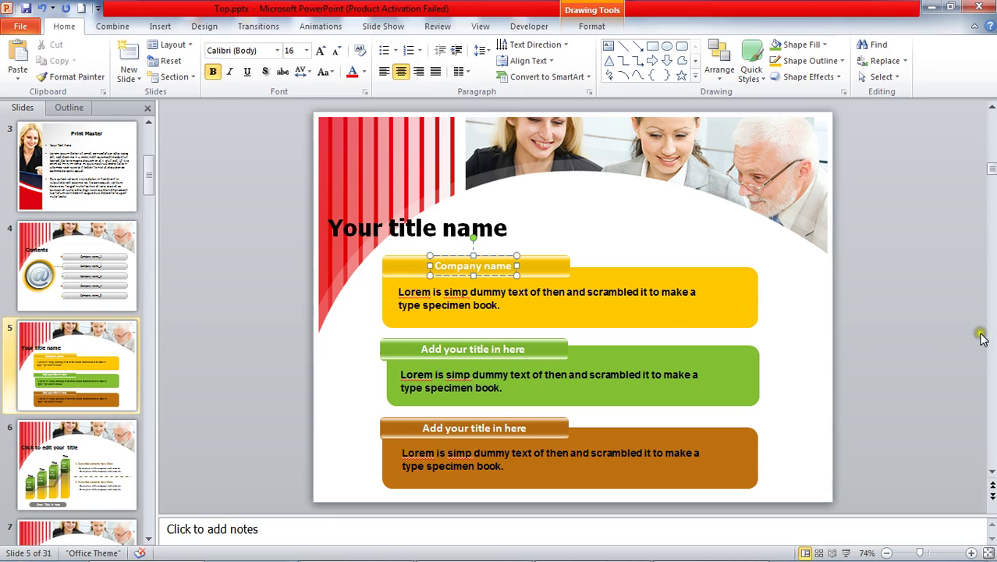
left_click(981, 337)
Step: Set slide 6's dashed divider line to a Solid dash type via Shape Outline
scroll(66, 407, "down", 1)
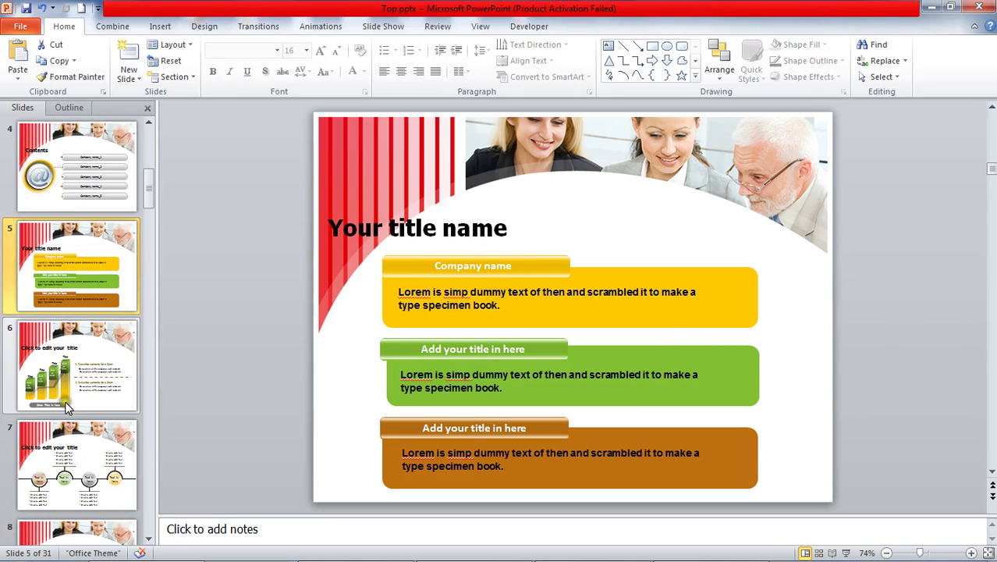
left_click(67, 406)
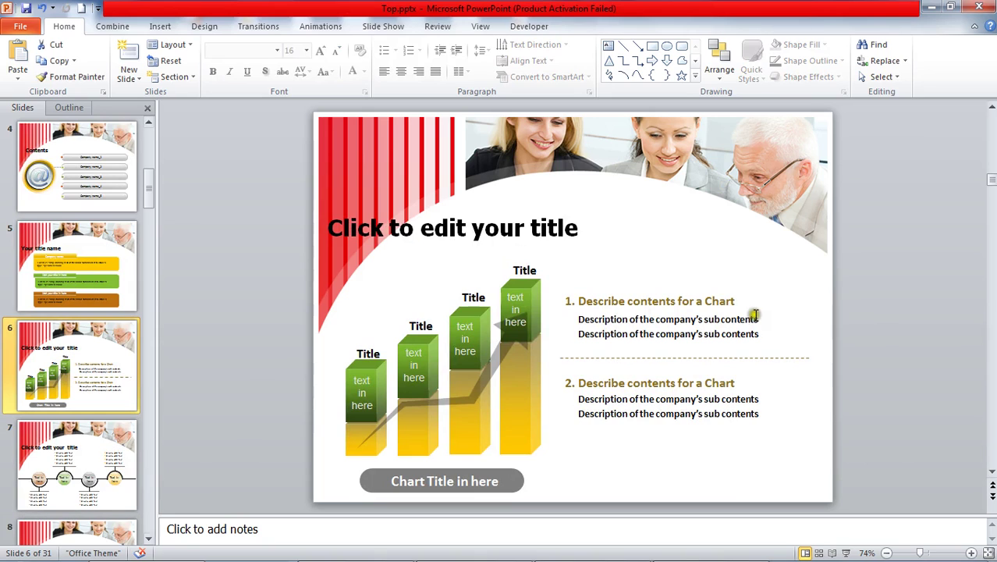
left_click(667, 357)
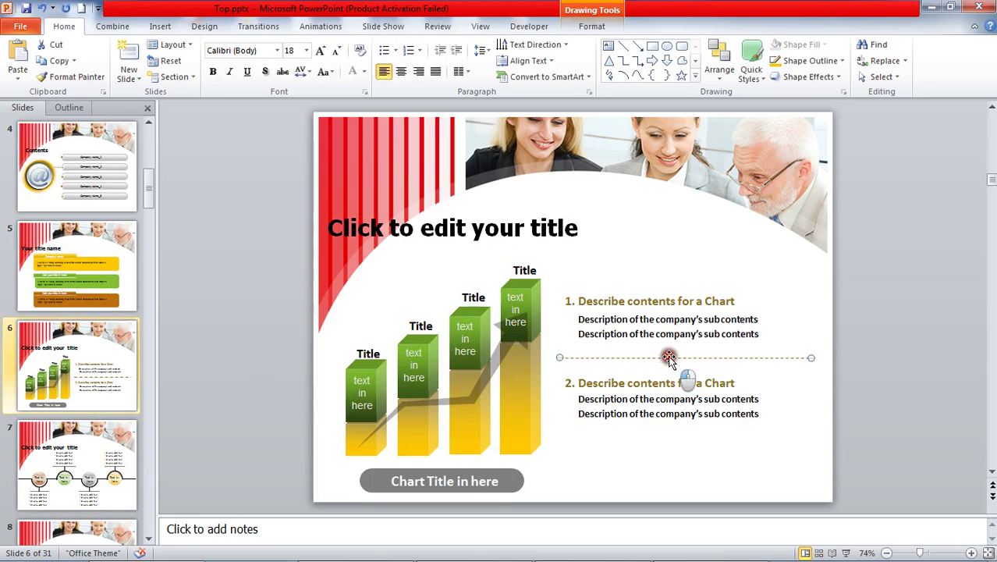
left_click(813, 61)
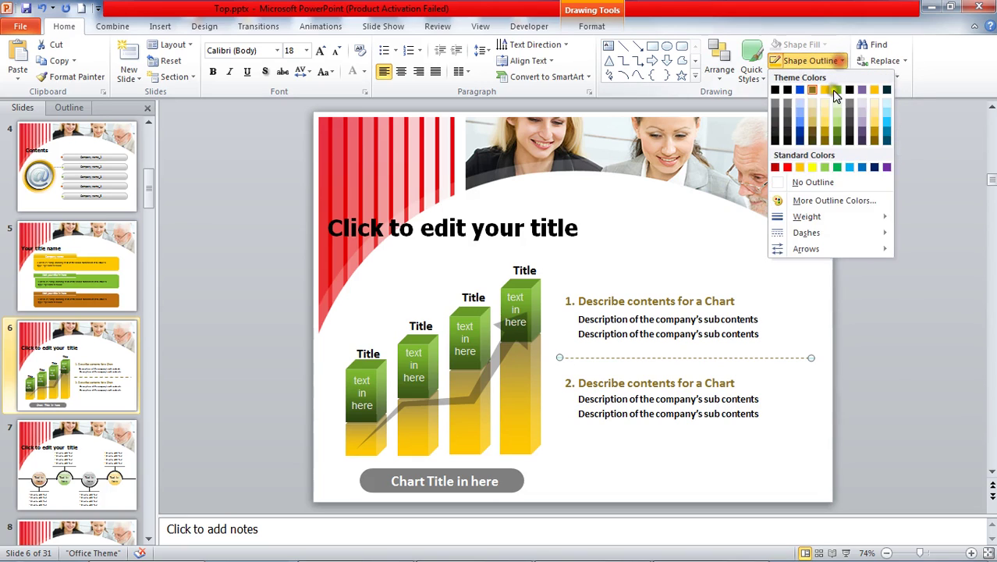
mouse_move(814, 219)
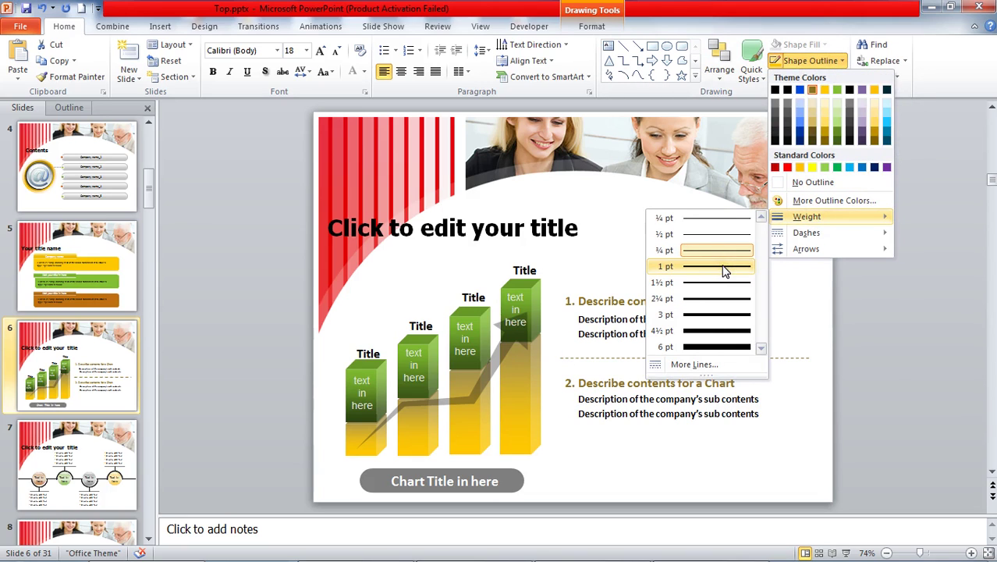
mouse_move(848, 231)
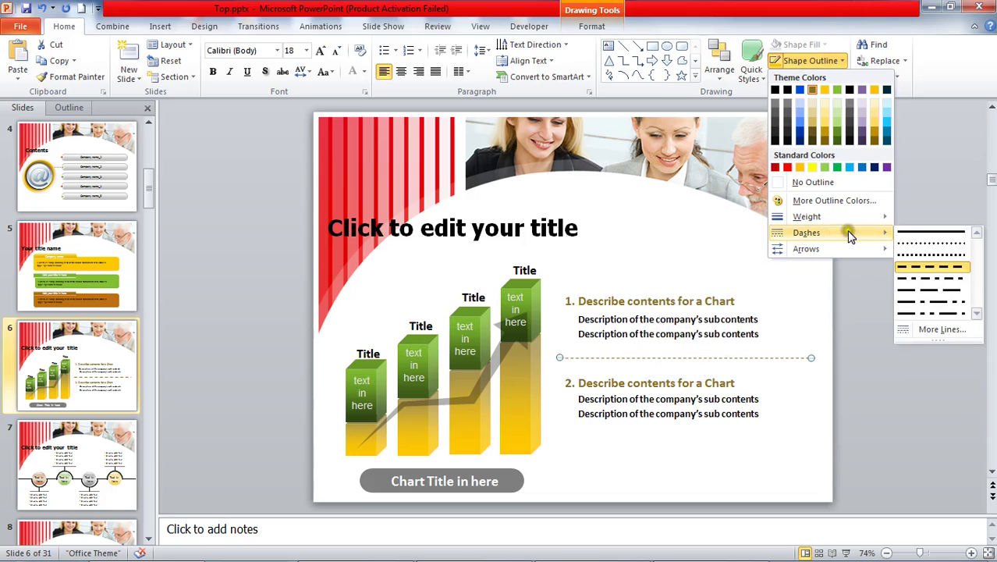
left_click(909, 233)
left_click(868, 273)
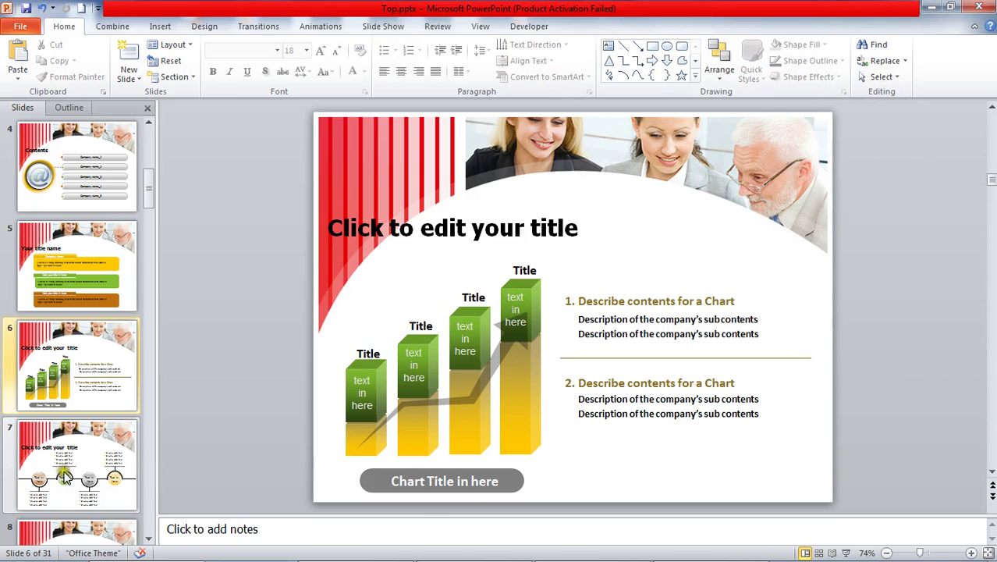
Step: On slide 9, fill the grey Text circle green, then undo it back to grey
scroll(78, 464, "down", 1)
scroll(77, 461, "down", 1)
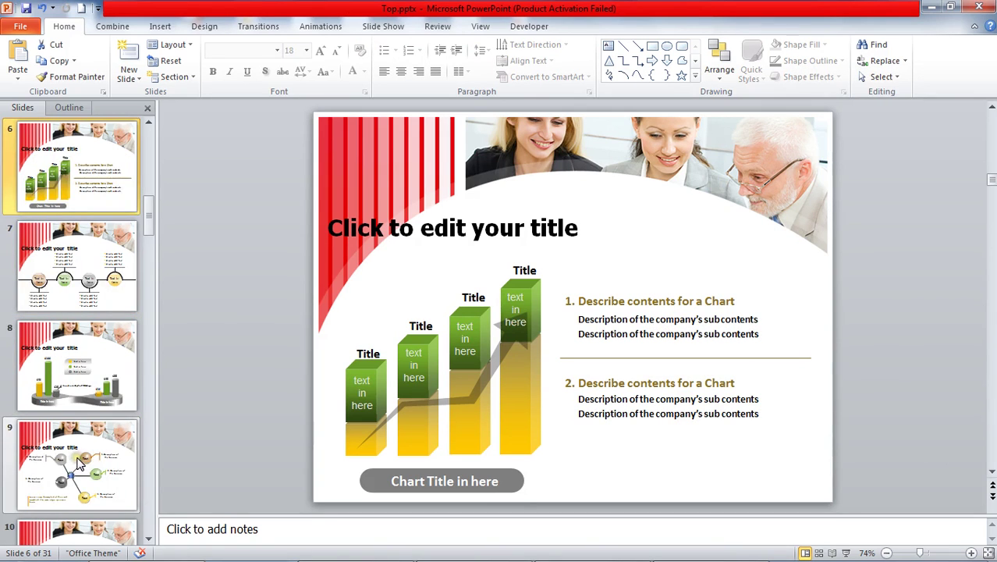
scroll(60, 413, "down", 1)
left_click(62, 380)
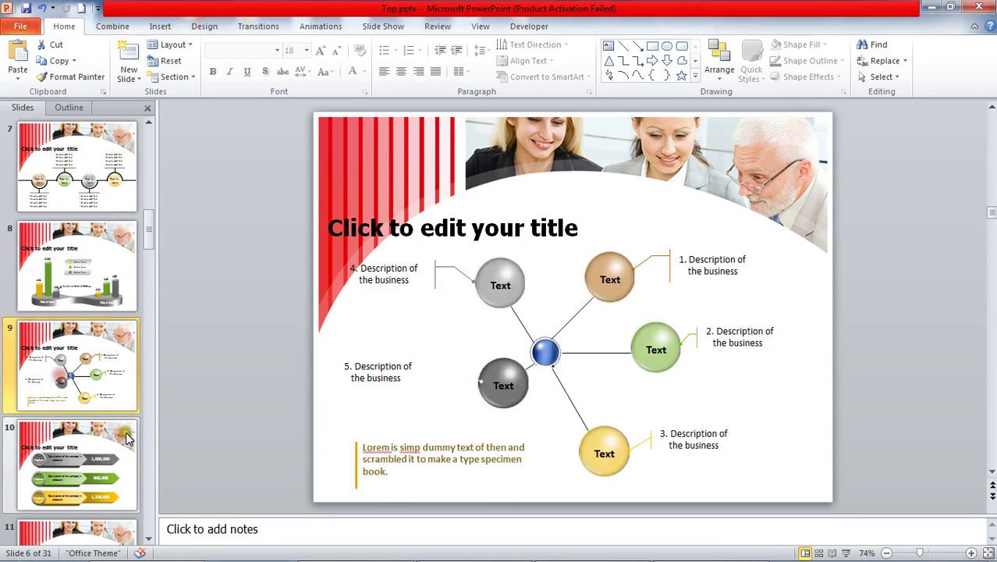
scroll(109, 421, "down", 1)
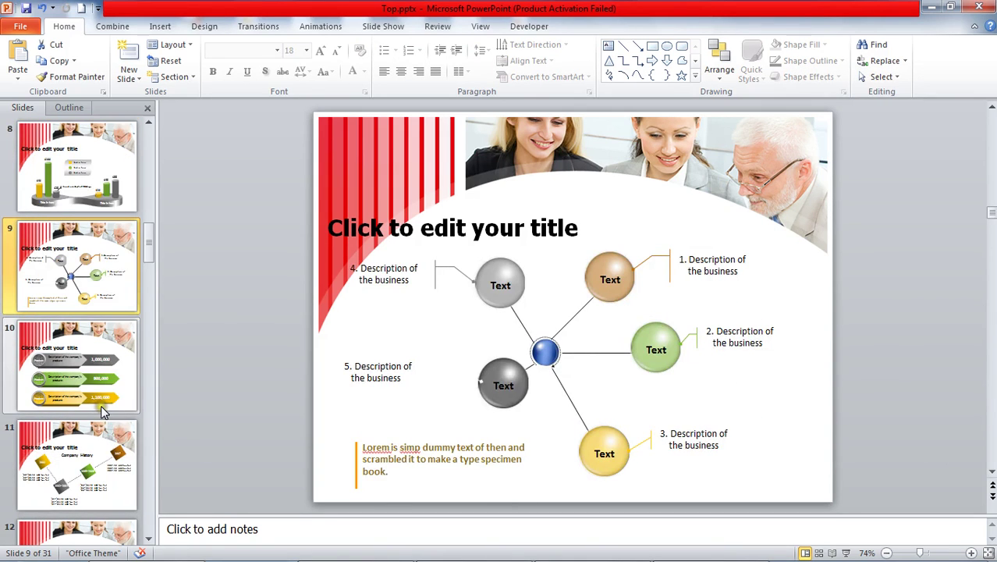
left_click(503, 269)
left_click(774, 44)
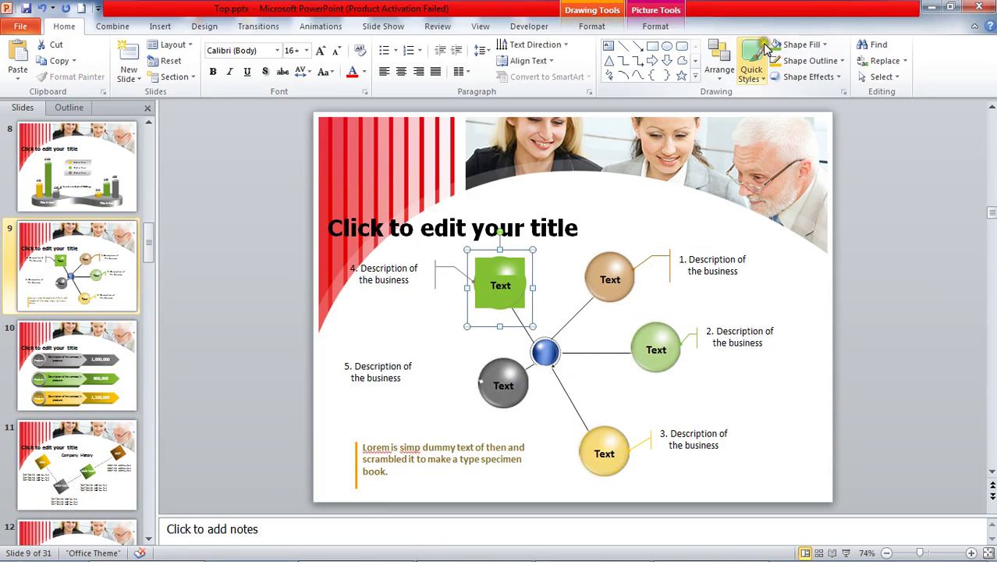
key("ctrl+z")
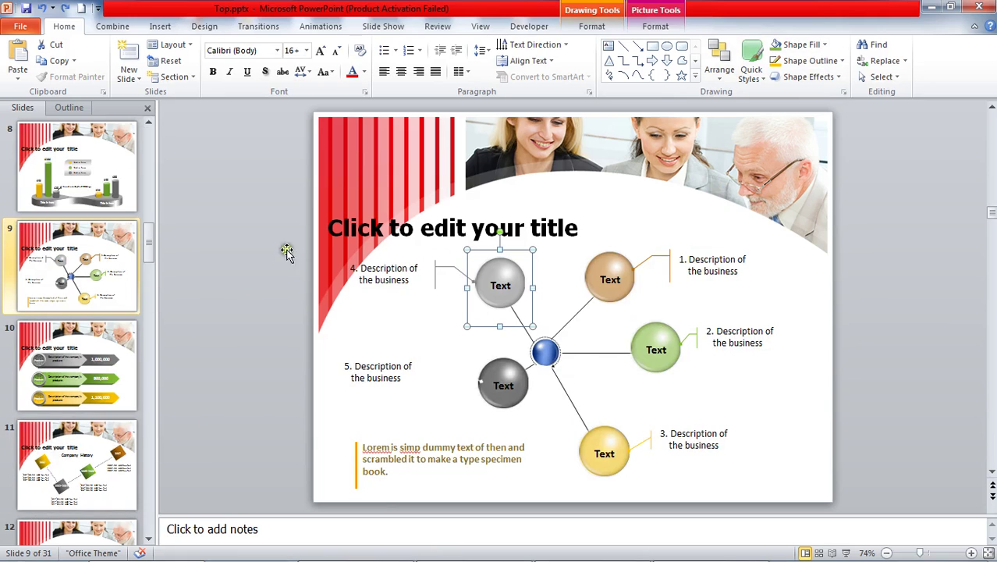
scroll(70, 437, "down", 4)
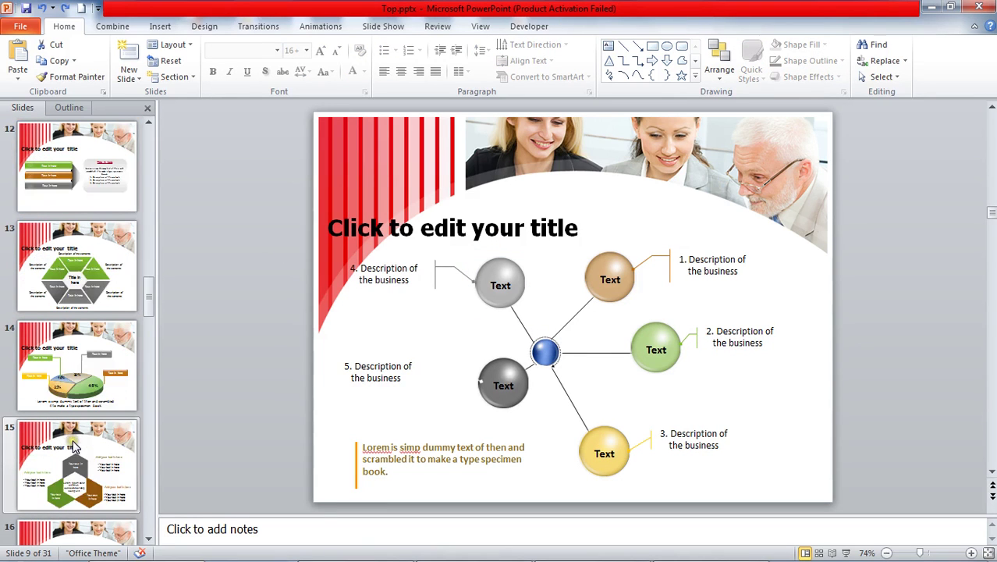
Step: Convert slide 14's pie chart to the current chart format
left_click(87, 399)
double_click(578, 410)
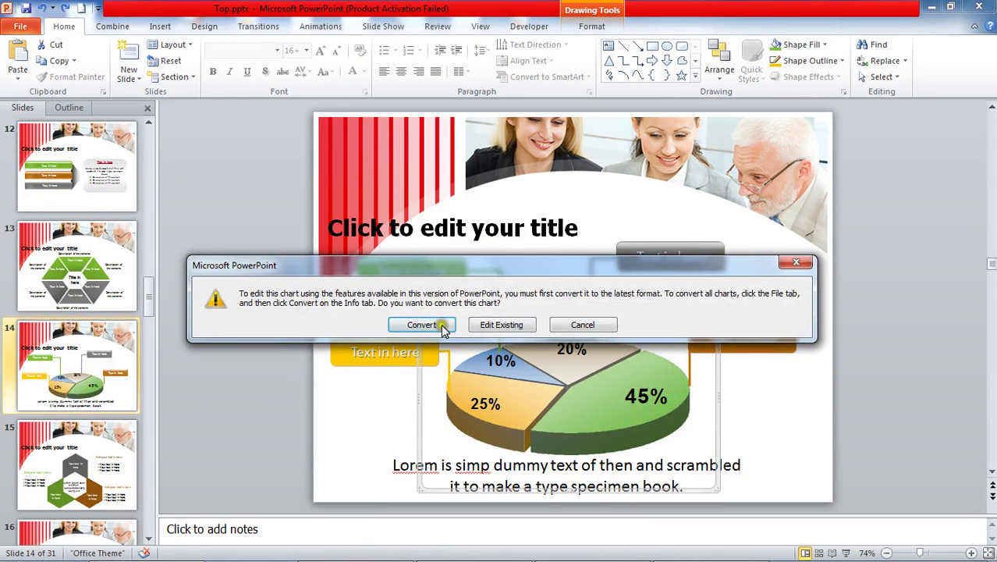
left_click(430, 327)
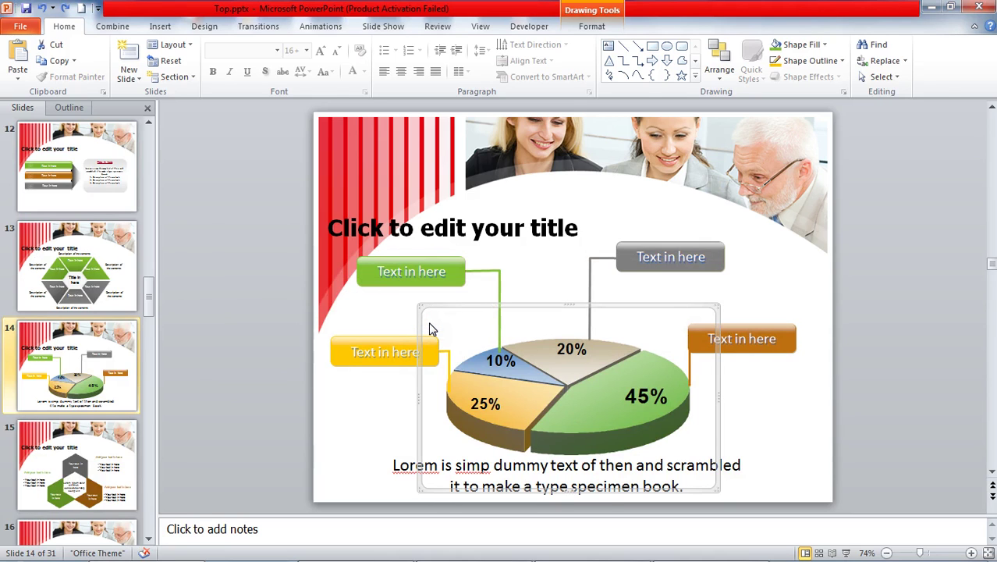
Step: Page through slides 19 to the final Business Icons slide, then return to slide 2
scroll(124, 481, "down", 2)
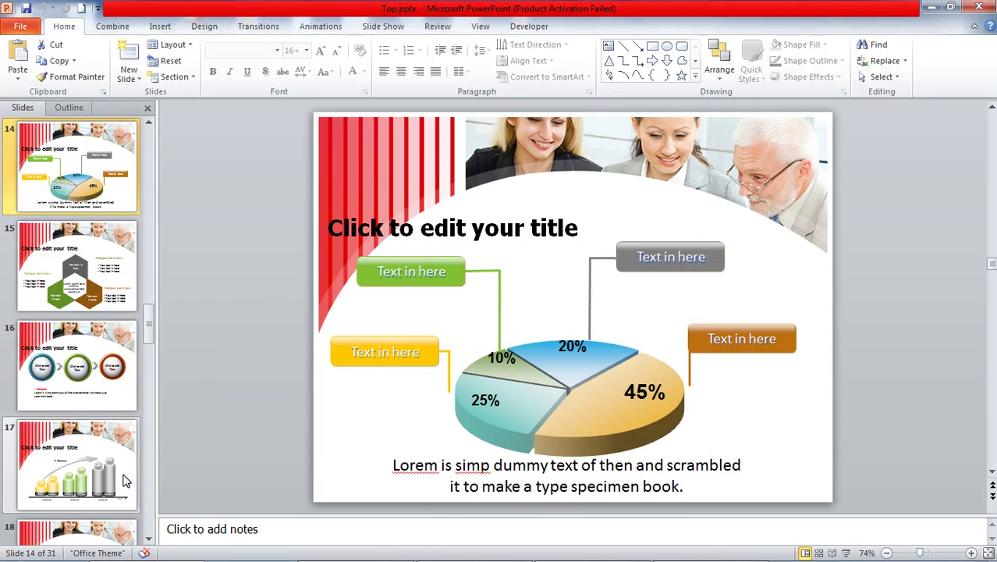
scroll(109, 464, "down", 2)
scroll(110, 465, "down", 1)
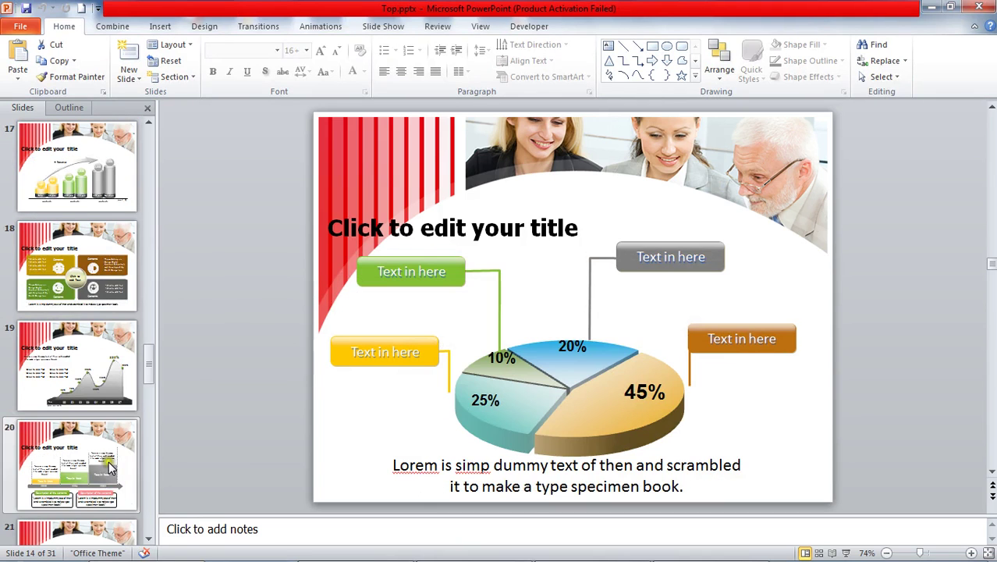
left_click(101, 390)
left_click(87, 503)
scroll(88, 520, "down", 1)
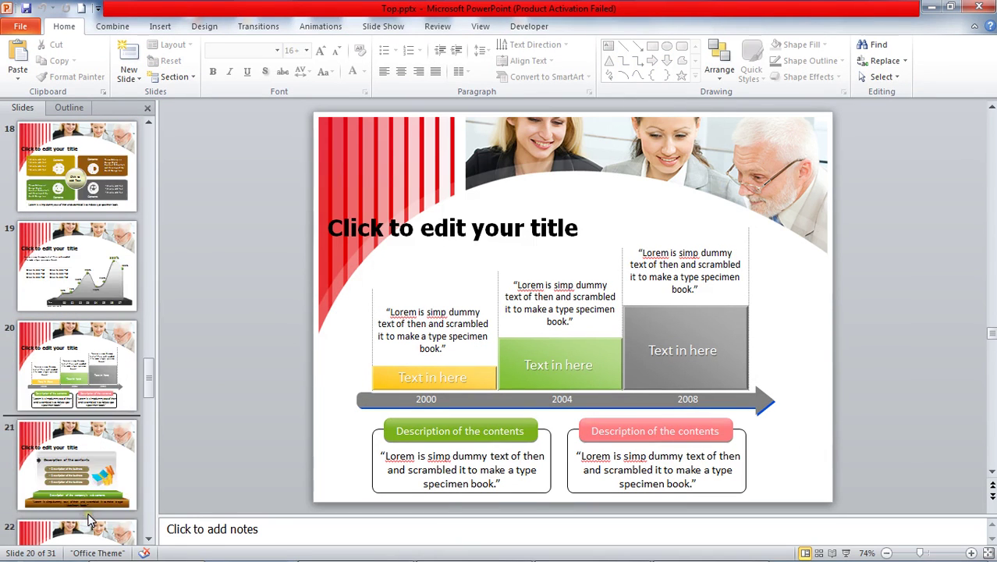
left_click(89, 476)
scroll(89, 476, "down", 1)
left_click(89, 474)
scroll(89, 473, "down", 1)
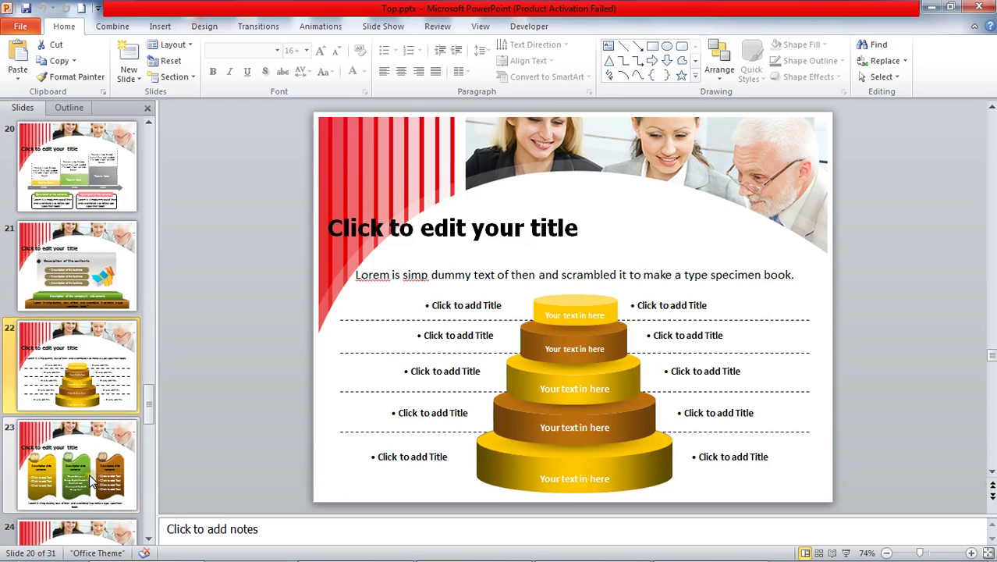
left_click(89, 474)
scroll(88, 473, "down", 1)
left_click(88, 473)
scroll(89, 473, "down", 1)
left_click(89, 473)
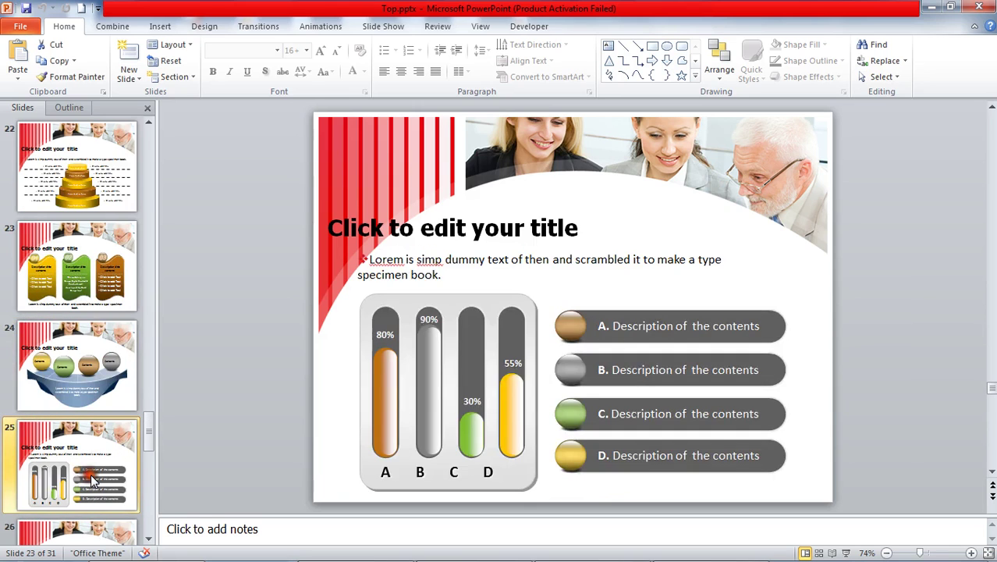
scroll(92, 478, "down", 1)
left_click(93, 477)
scroll(92, 477, "down", 1)
left_click(92, 477)
scroll(92, 478, "down", 1)
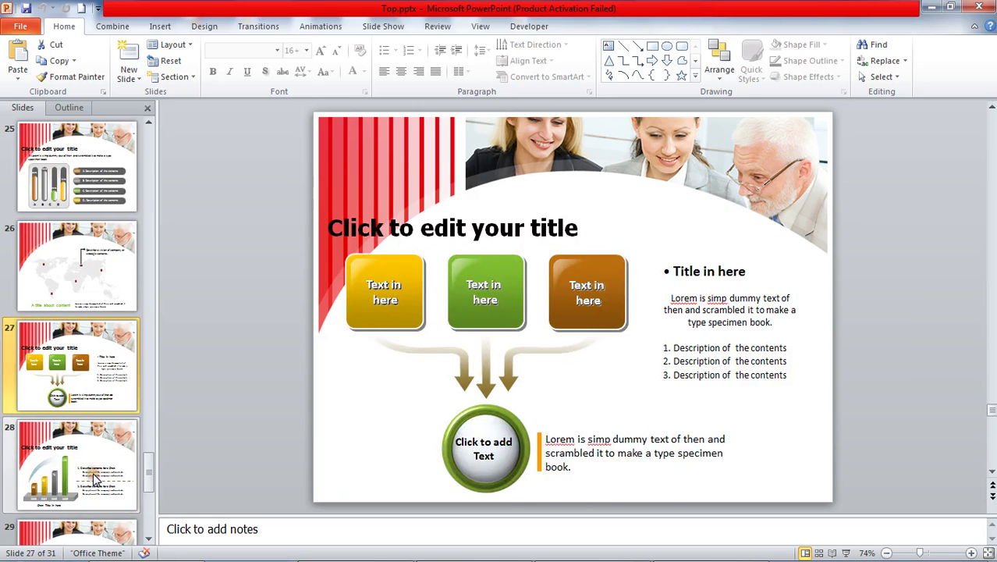
left_click(93, 477)
scroll(94, 477, "down", 1)
left_click(94, 478)
scroll(93, 478, "down", 1)
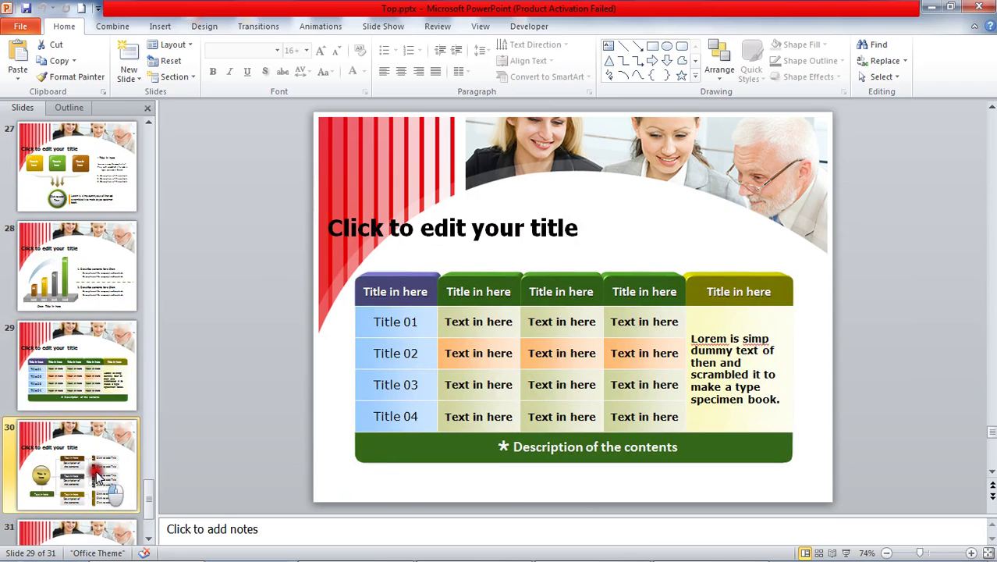
left_click(96, 474)
scroll(96, 474, "down", 1)
left_click(96, 478)
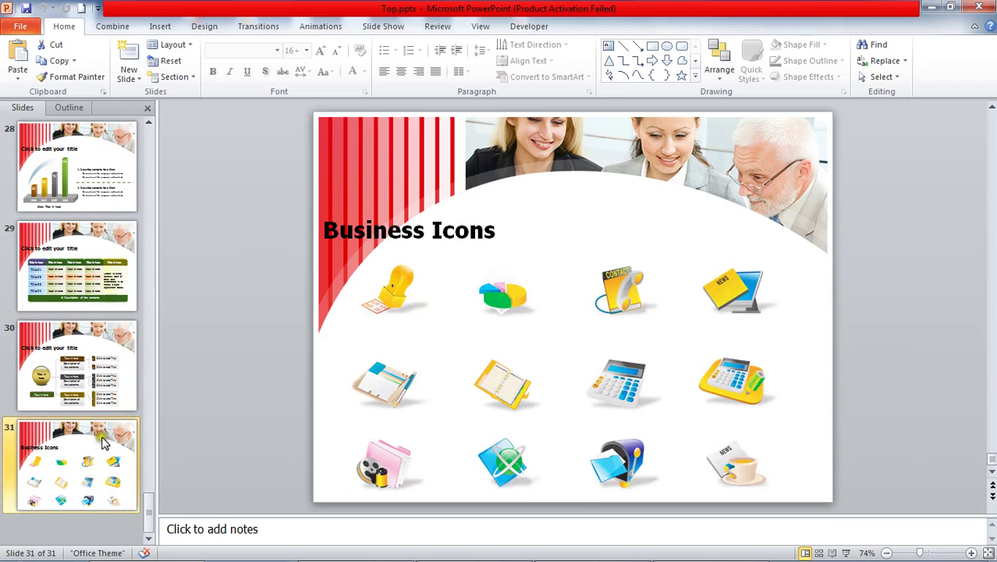
left_click_drag(146, 513, 142, 117)
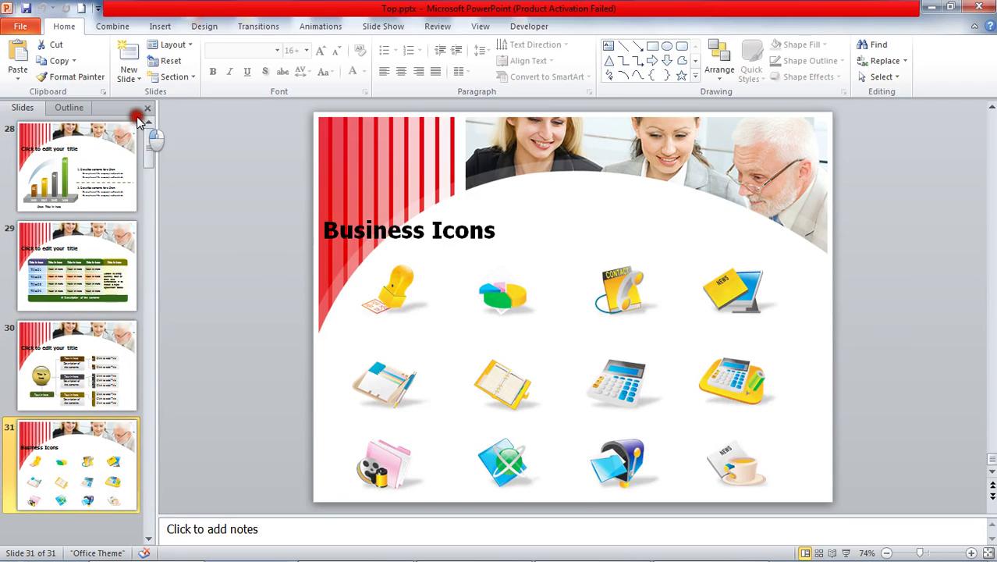
left_click(84, 260)
Step: In Slide Master view, start creating a new set of theme colours
left_click(477, 27)
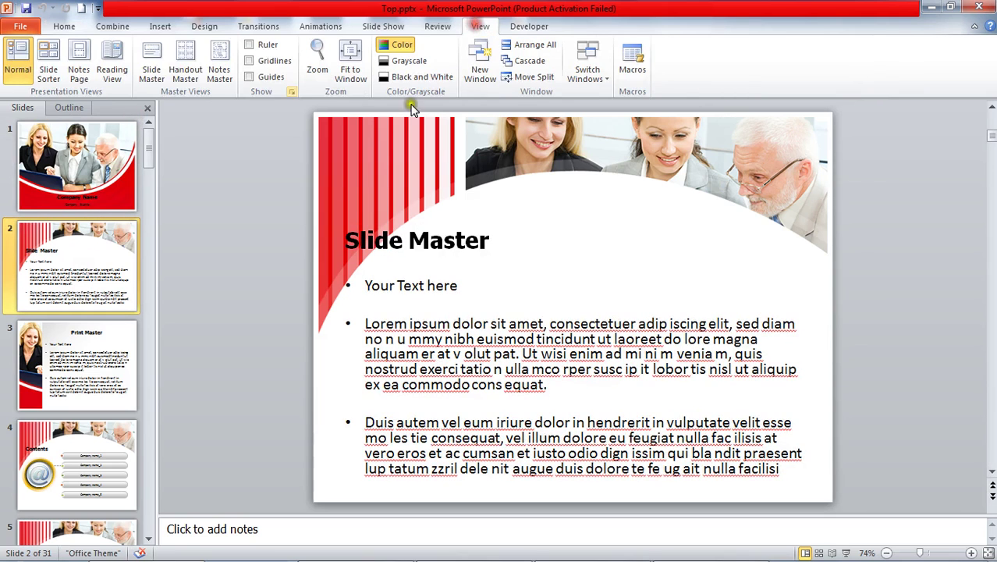
left_click(152, 62)
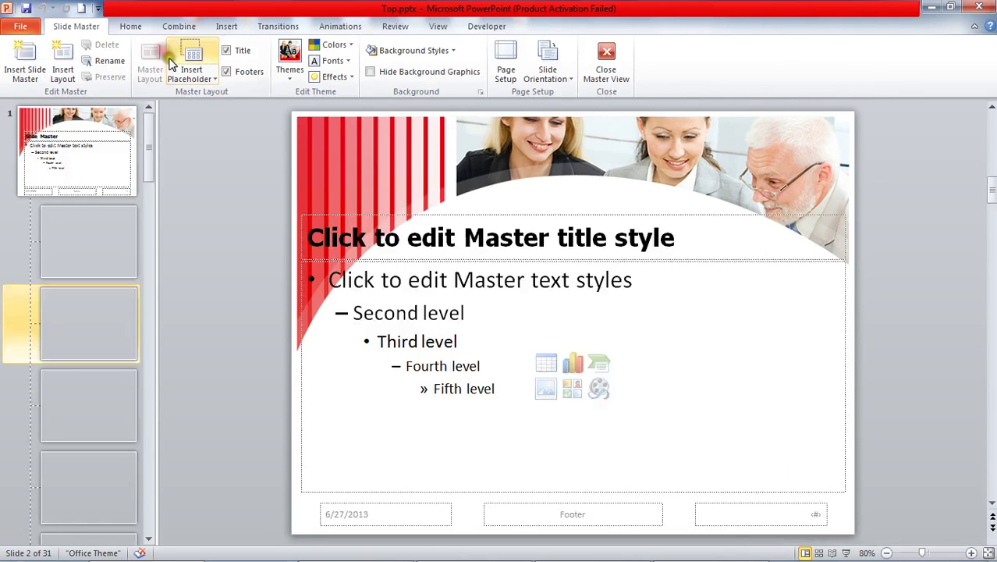
left_click(332, 45)
left_click(348, 400)
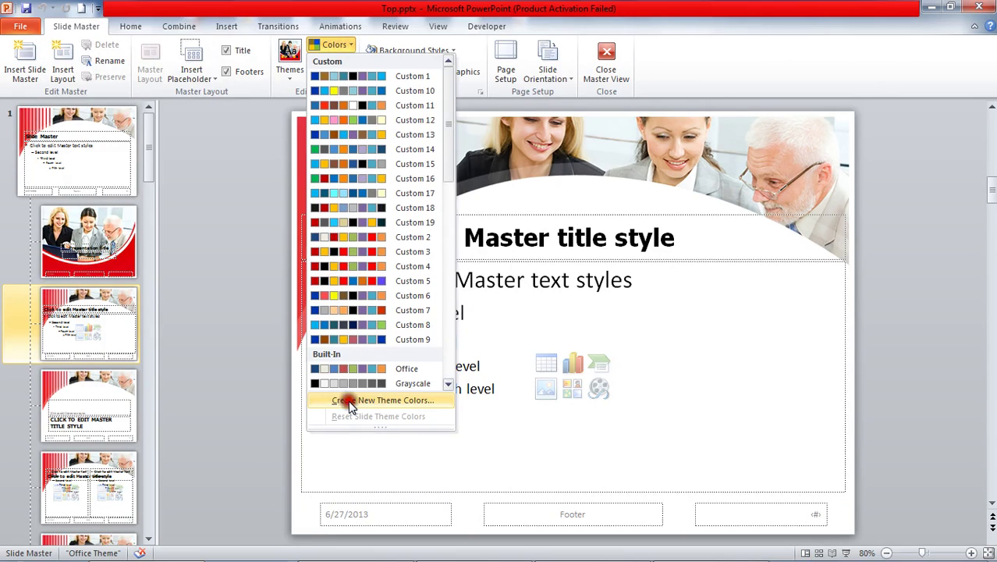
left_click_drag(530, 117, 833, 87)
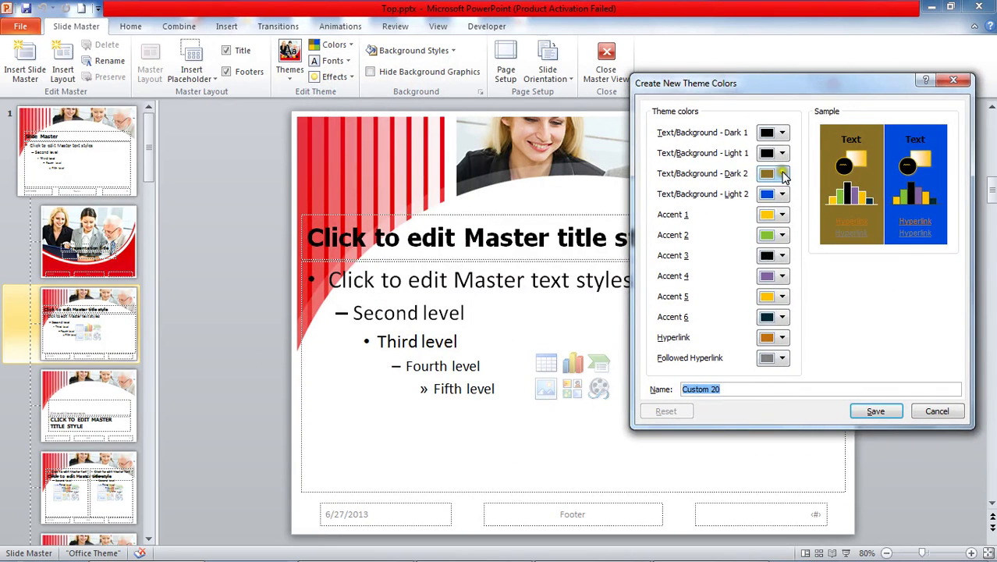
Step: Set Dark 2 to red, Light 2 to light gold and Accent 1 to light grey
left_click(782, 173)
left_click(765, 281)
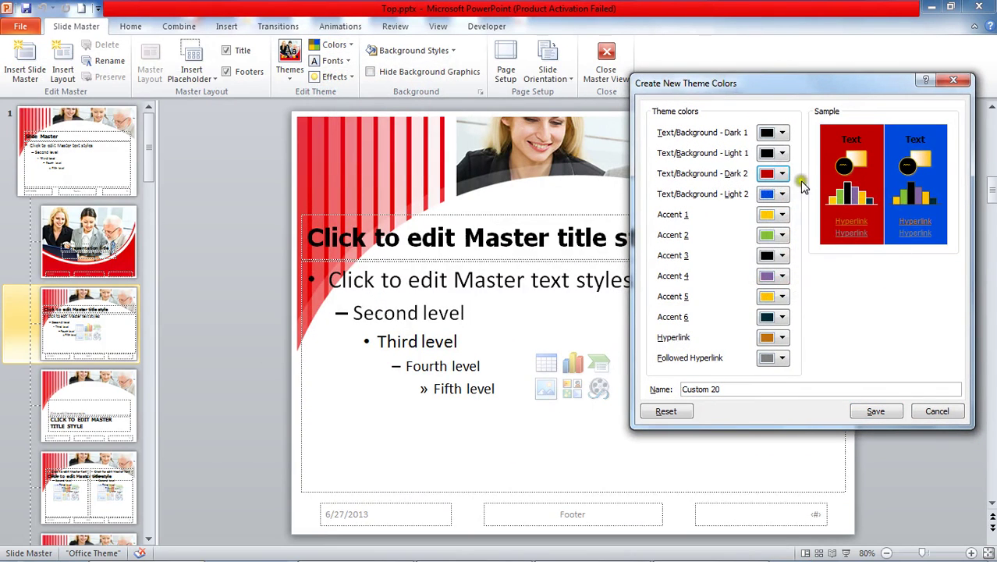
left_click(782, 193)
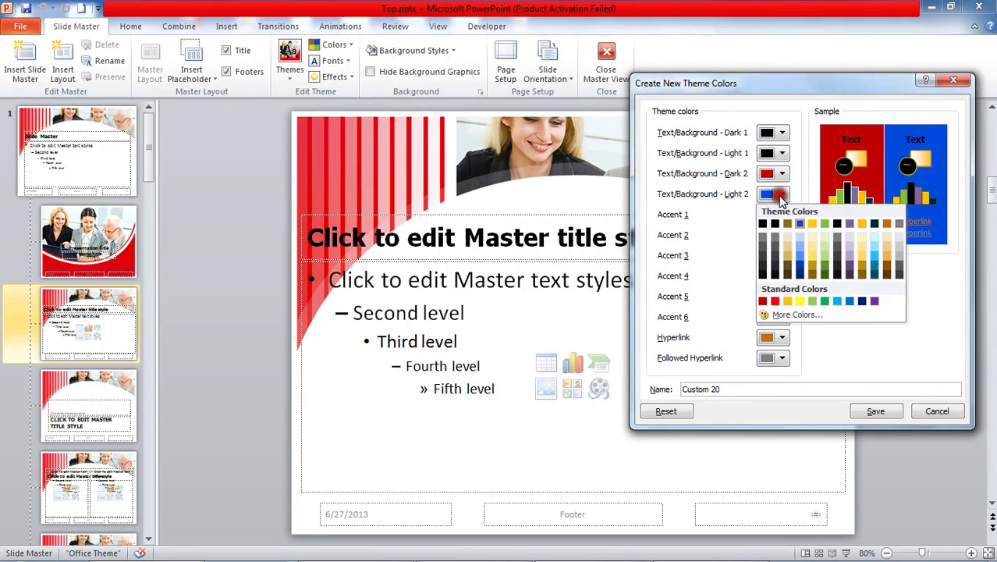
left_click(813, 262)
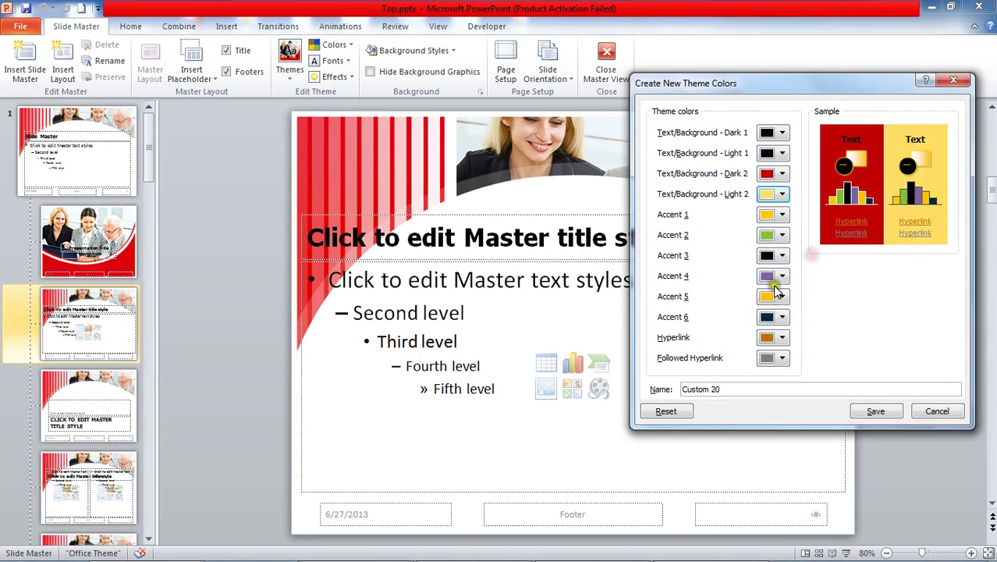
left_click(776, 235)
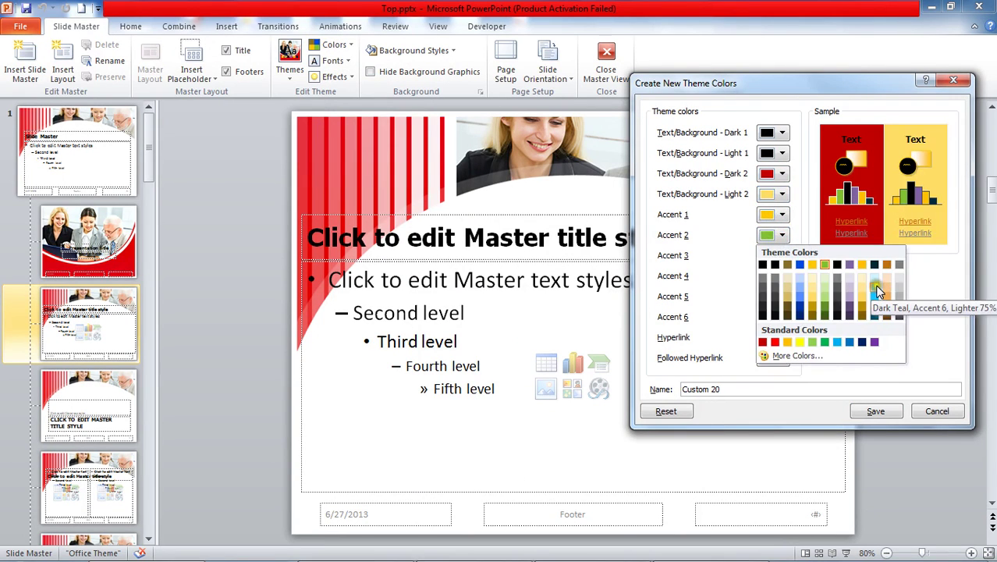
left_click(783, 214)
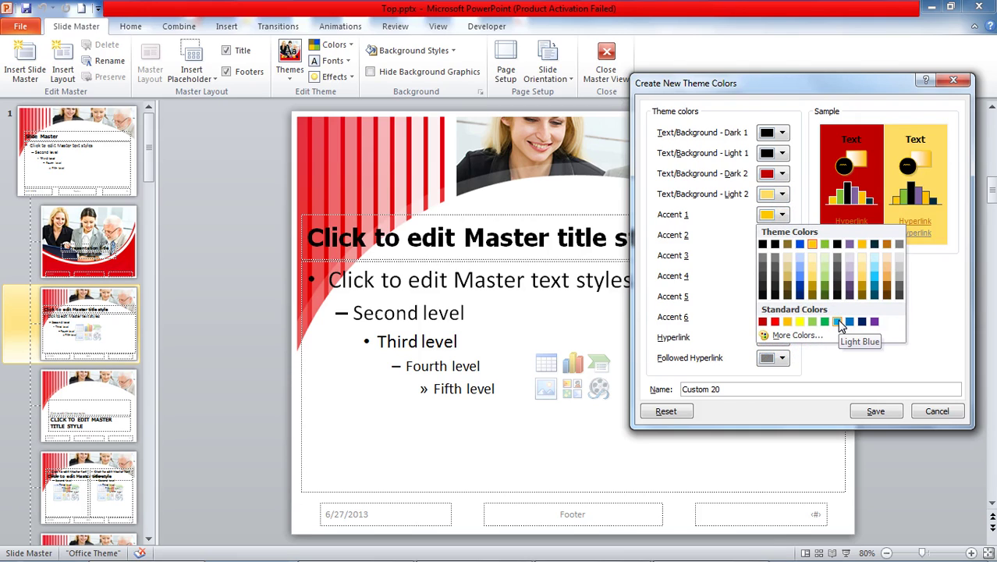
left_click(897, 281)
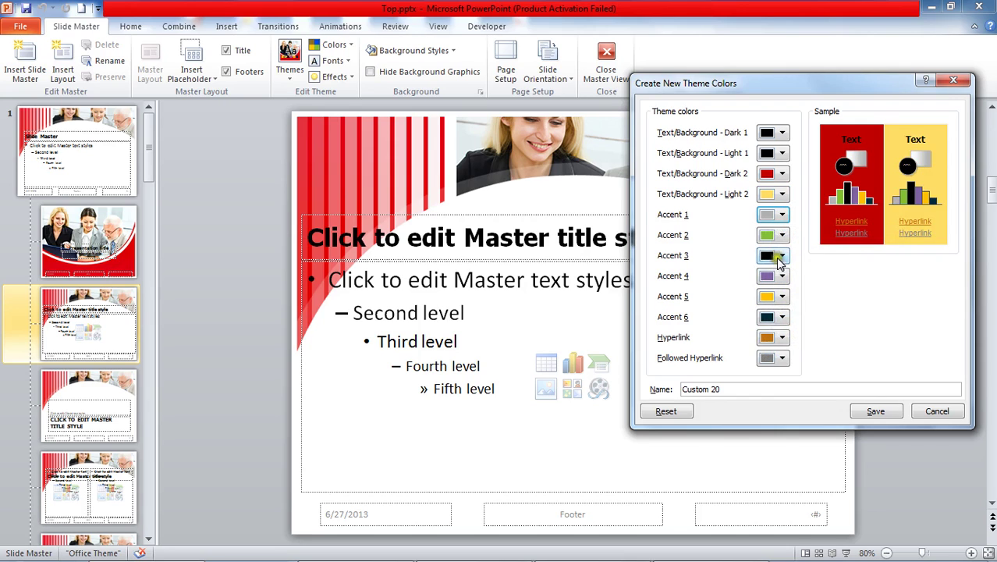
Step: Set Accent 2 dark grey, Accent 5 light blue, Accent 6 red, and save as Custom 20
left_click(781, 235)
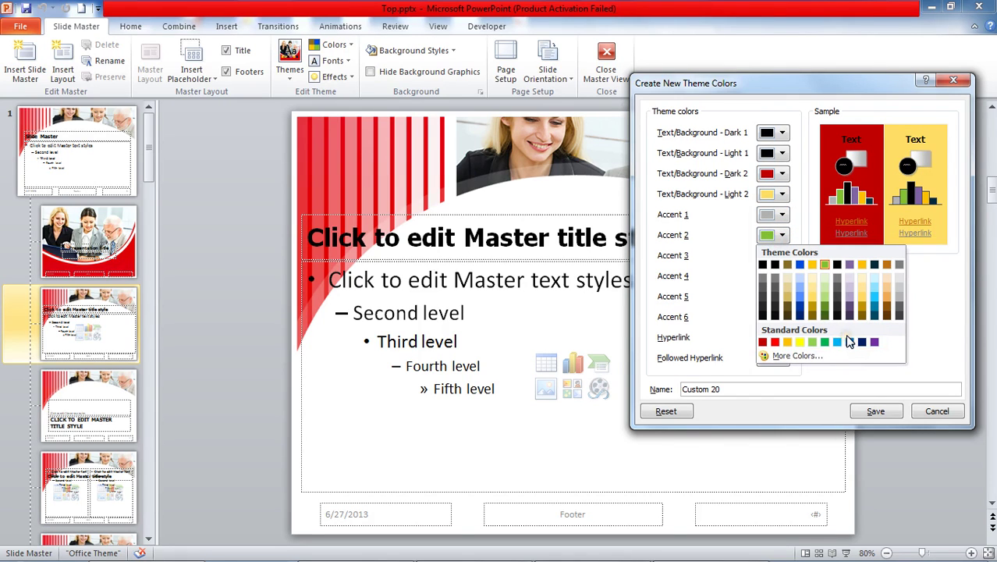
left_click(762, 301)
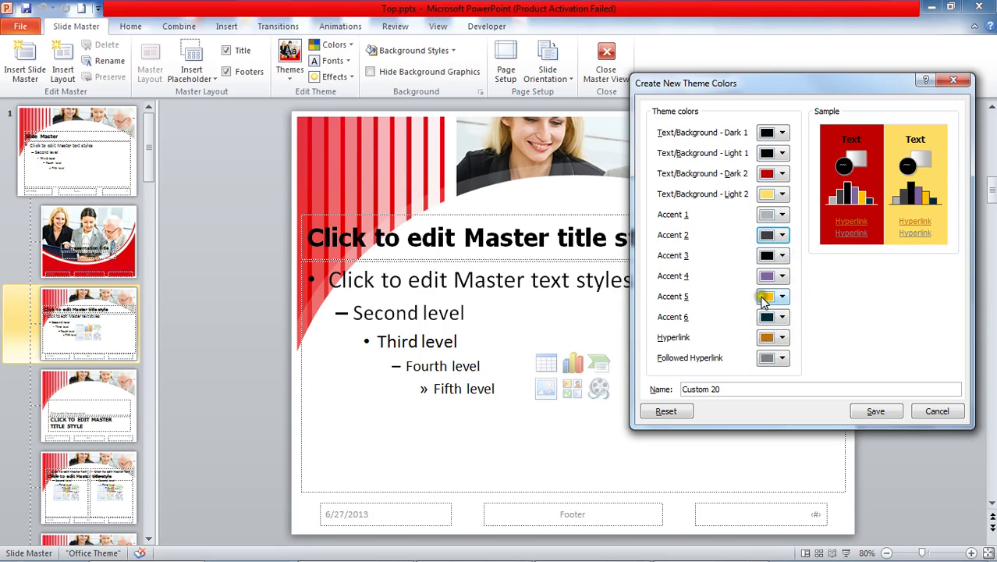
left_click(781, 296)
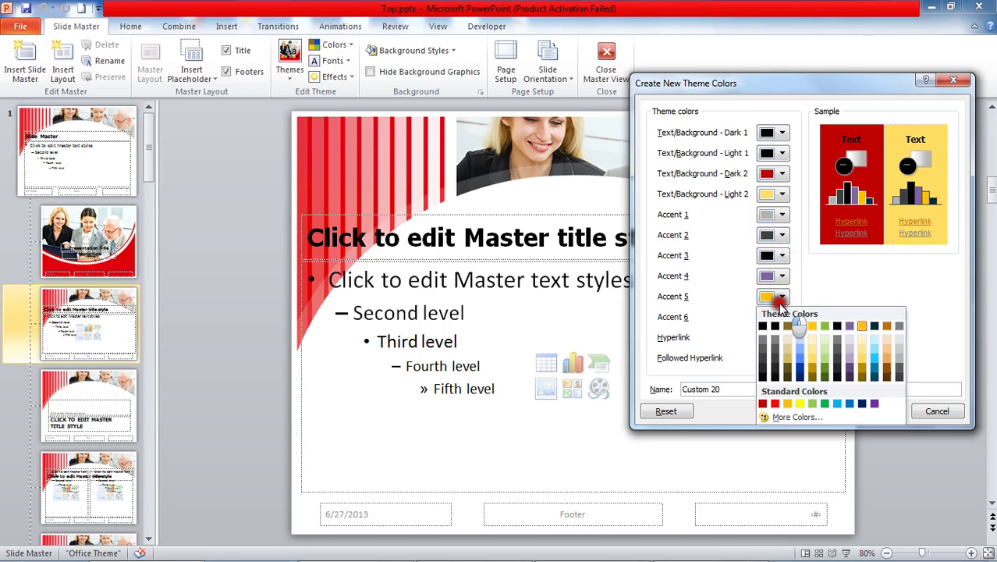
left_click(872, 338)
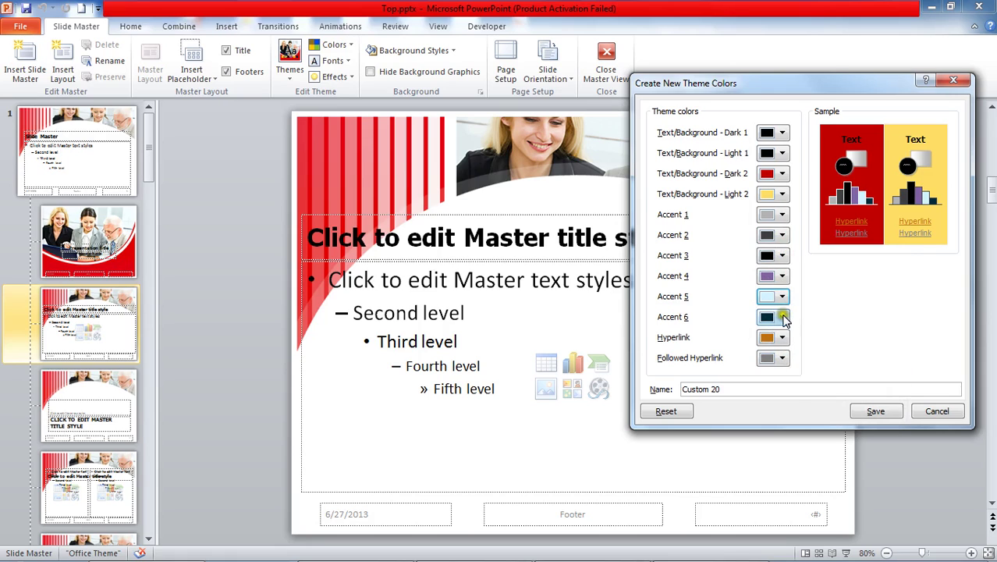
left_click(780, 318)
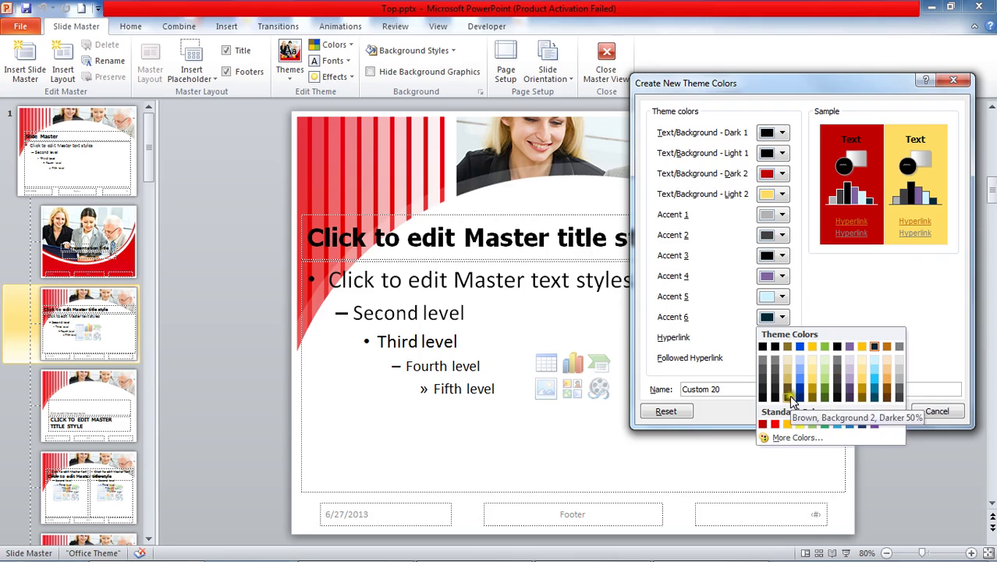
left_click(777, 426)
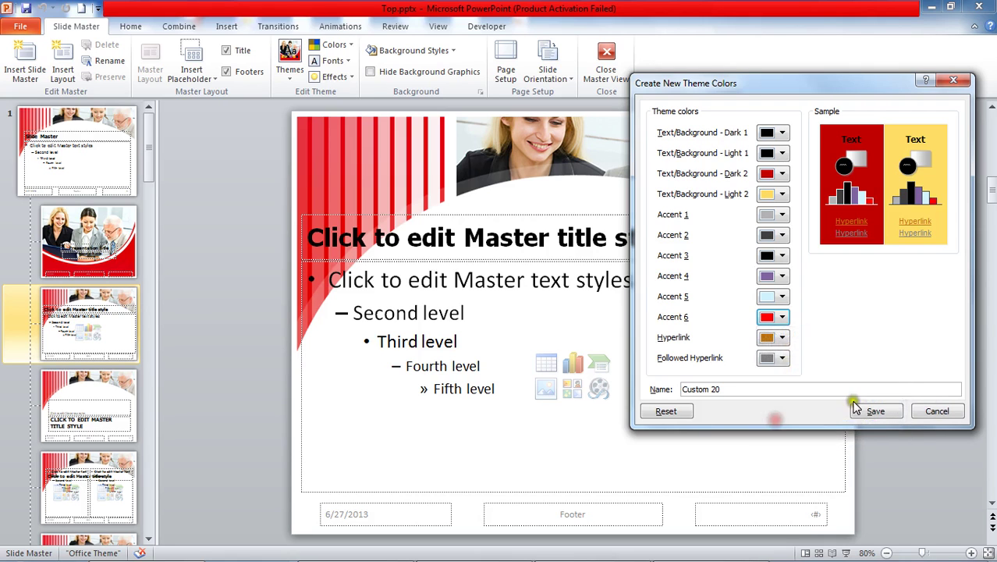
left_click(865, 409)
Step: Close the slide master and view slides 1 to 4, ending on the Contents slide
left_click(607, 55)
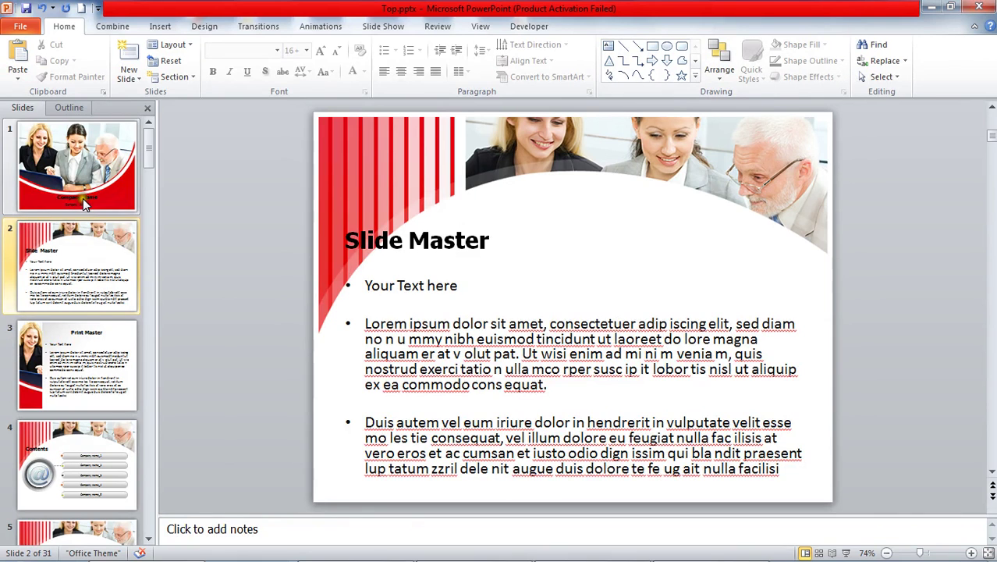
left_click_drag(84, 205, 87, 269)
left_click(88, 269)
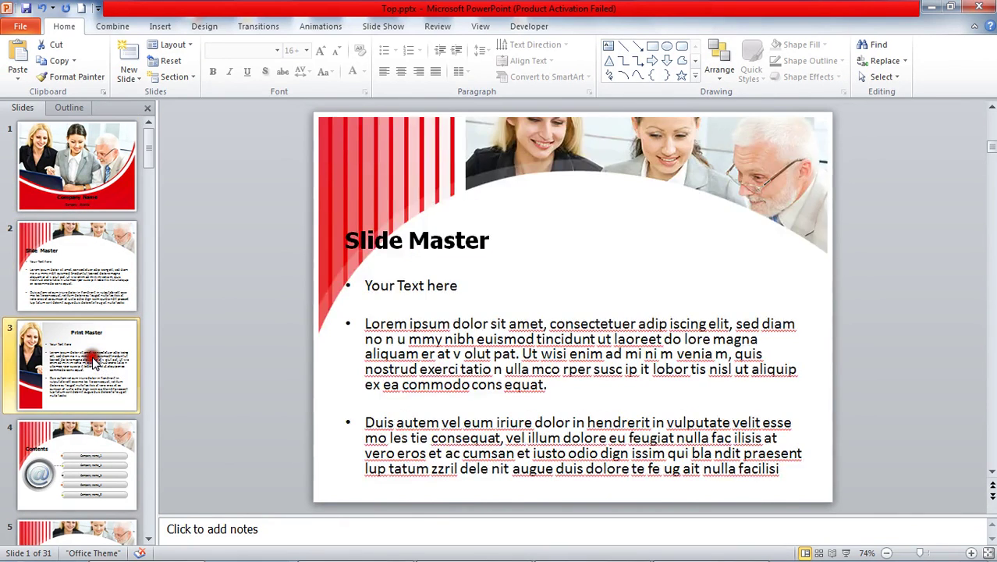
left_click(89, 353)
left_click(90, 446)
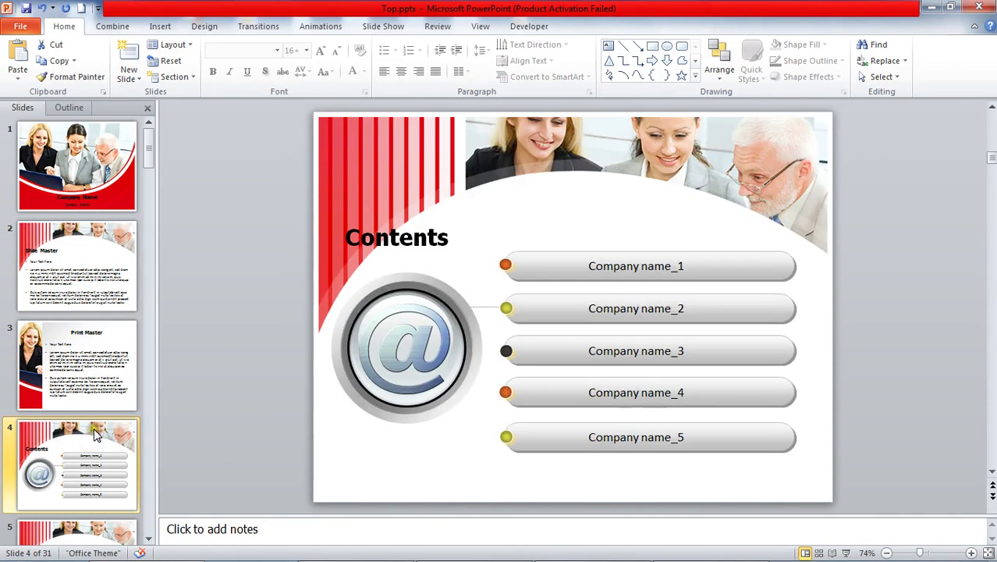
Step: Step through slides 5 to 31 in turn, ending on the Business Icons slide
scroll(92, 437, "down", 1)
left_click(95, 434)
scroll(95, 434, "down", 1)
left_click(95, 434)
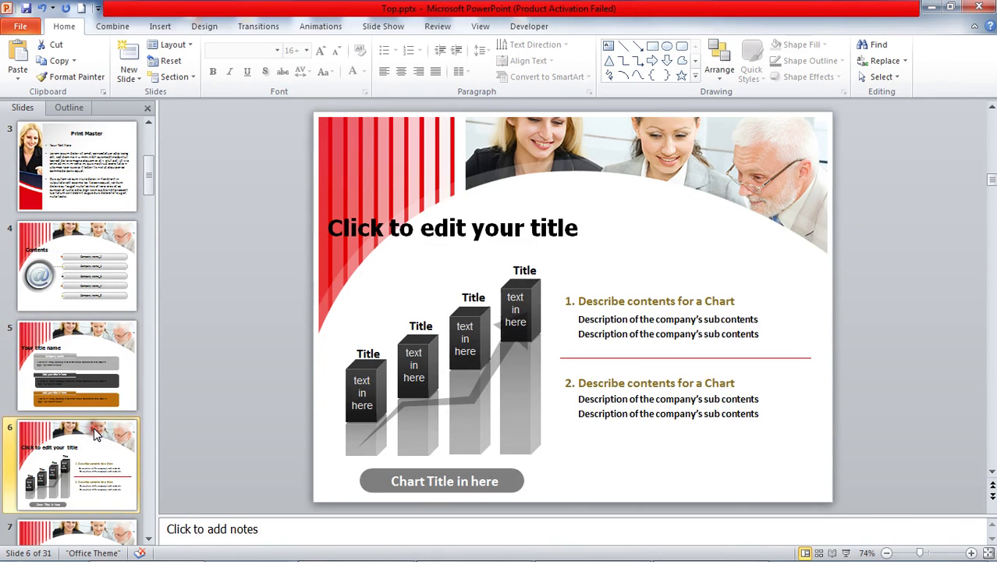
scroll(95, 435, "down", 1)
left_click(96, 434)
scroll(96, 435, "down", 1)
left_click(93, 436)
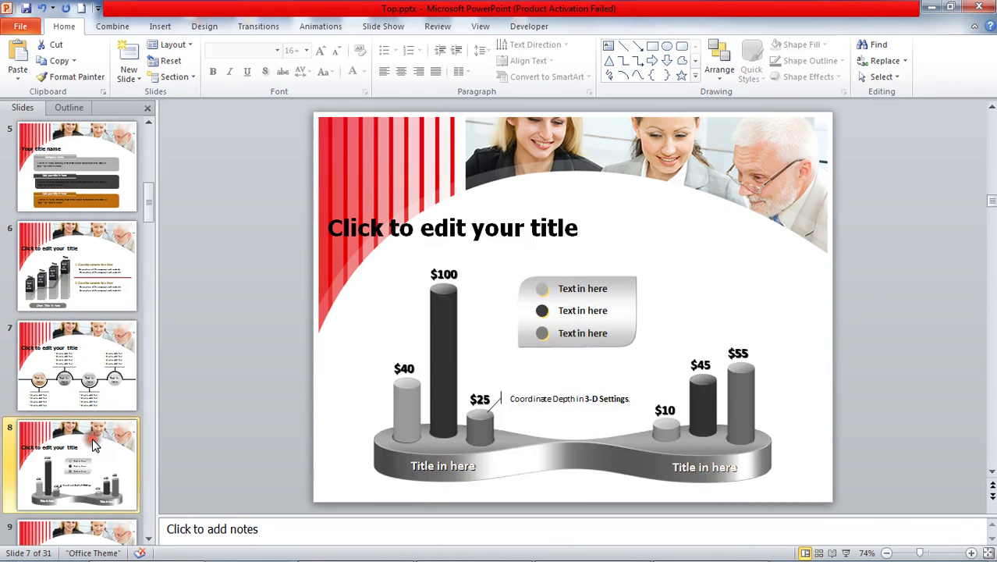
scroll(93, 437, "down", 1)
left_click(92, 438)
scroll(92, 438, "down", 1)
left_click(92, 437)
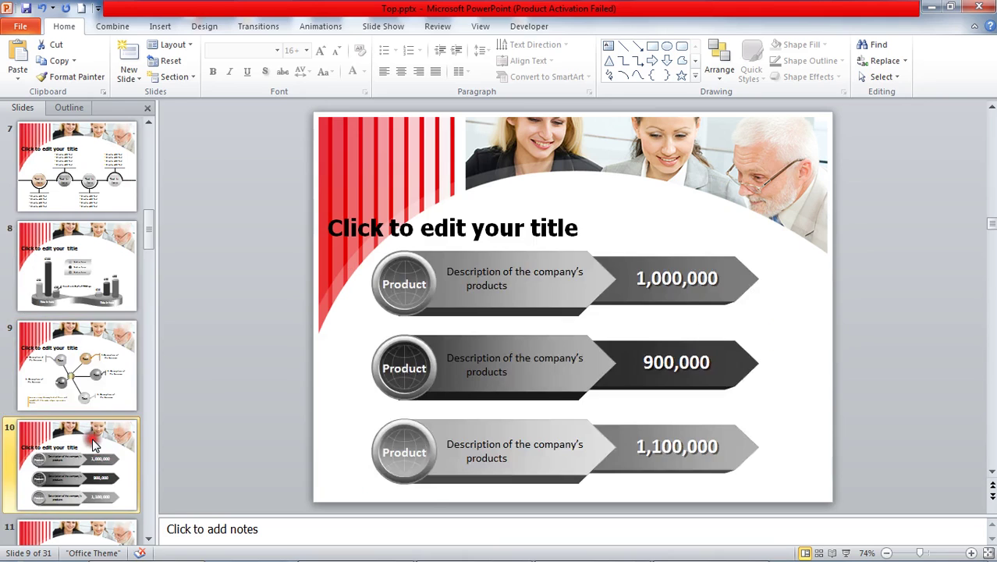
scroll(92, 438, "down", 1)
left_click(92, 438)
scroll(93, 442, "down", 1)
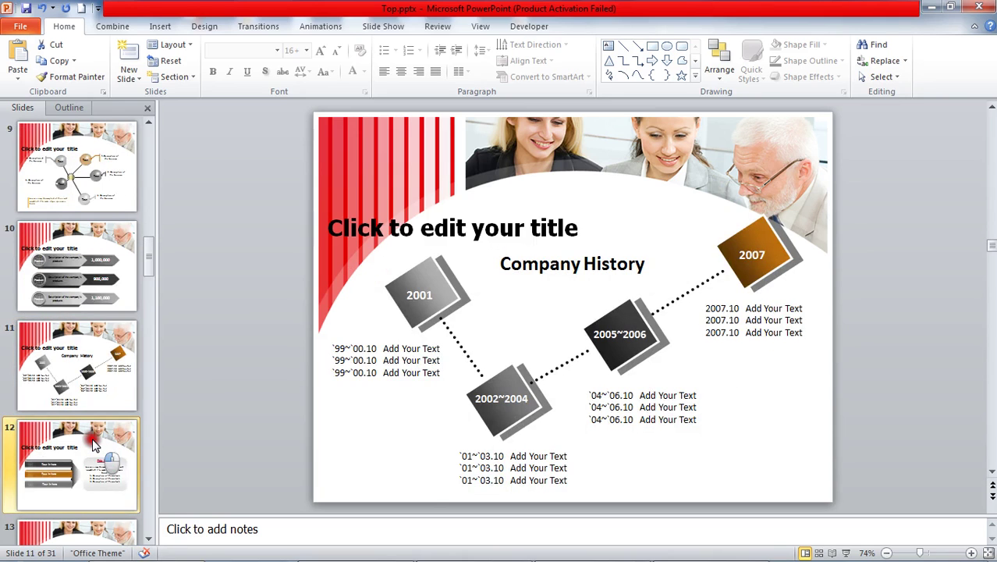
left_click(92, 443)
scroll(92, 442, "down", 1)
left_click(92, 443)
scroll(92, 441, "down", 1)
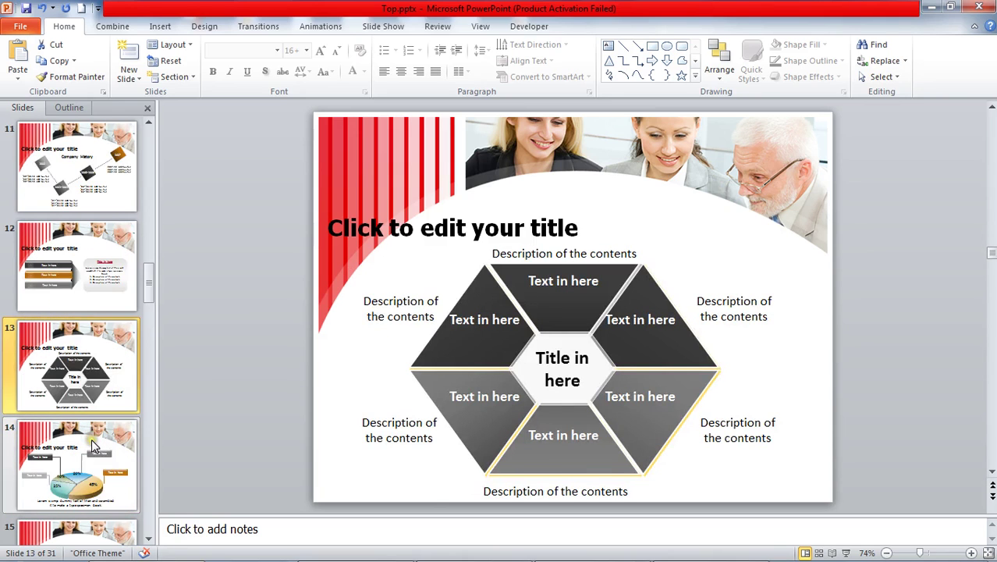
left_click(91, 439)
scroll(91, 441, "down", 1)
left_click(91, 446)
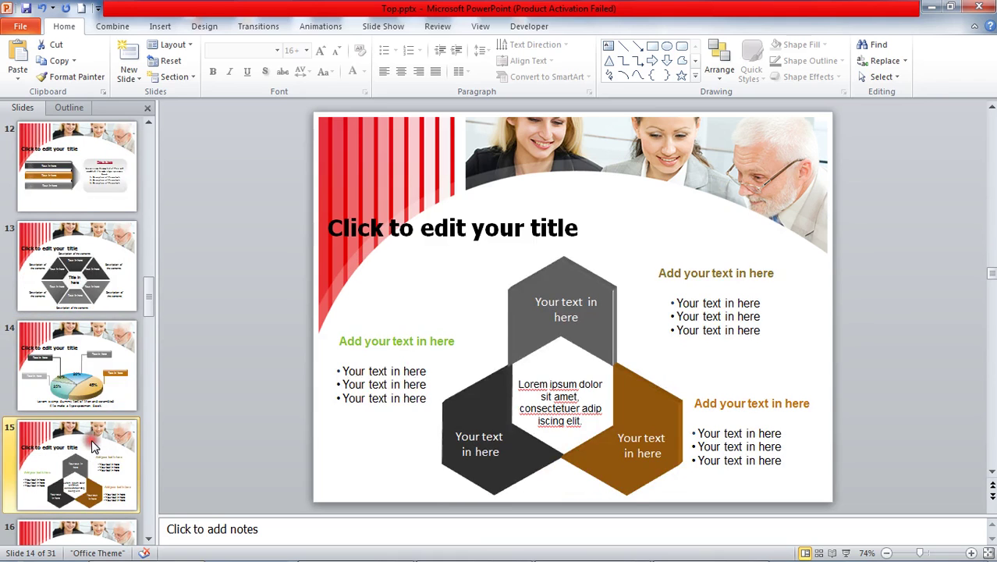
scroll(91, 446, "down", 1)
left_click(91, 446)
scroll(92, 446, "down", 1)
left_click(91, 446)
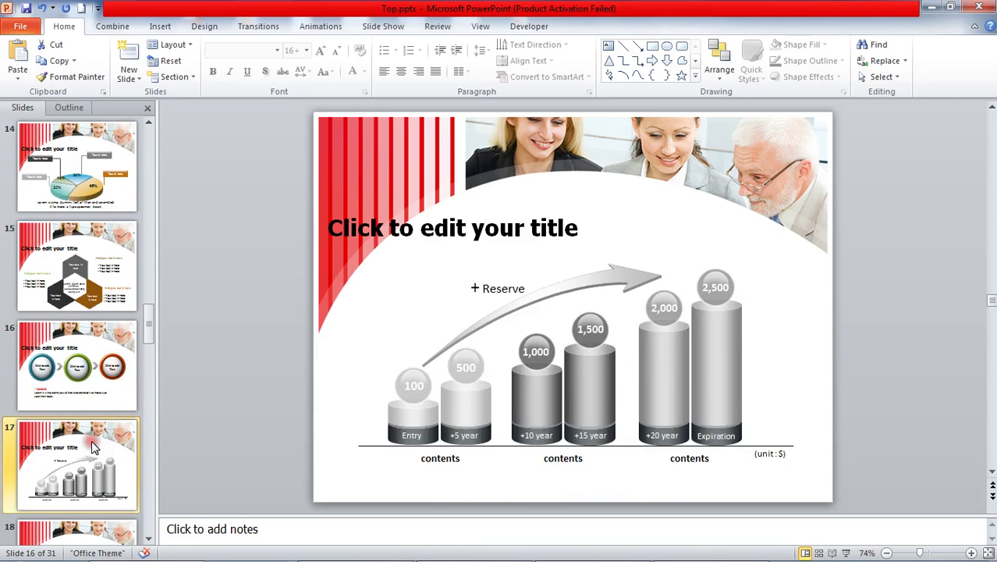
scroll(92, 446, "down", 1)
left_click(91, 446)
scroll(91, 446, "down", 1)
left_click(93, 446)
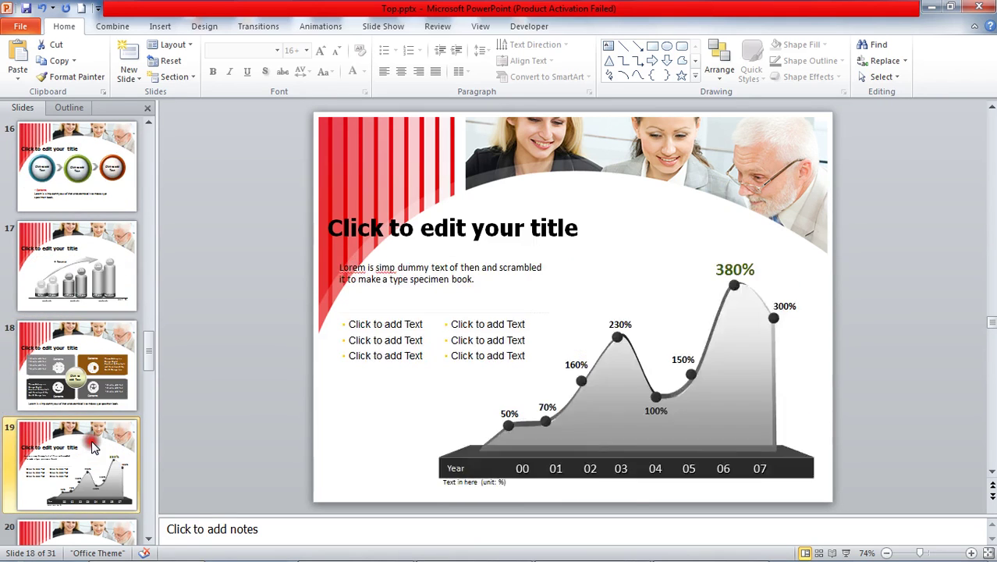
scroll(92, 446, "down", 1)
left_click(92, 446)
scroll(92, 445, "down", 1)
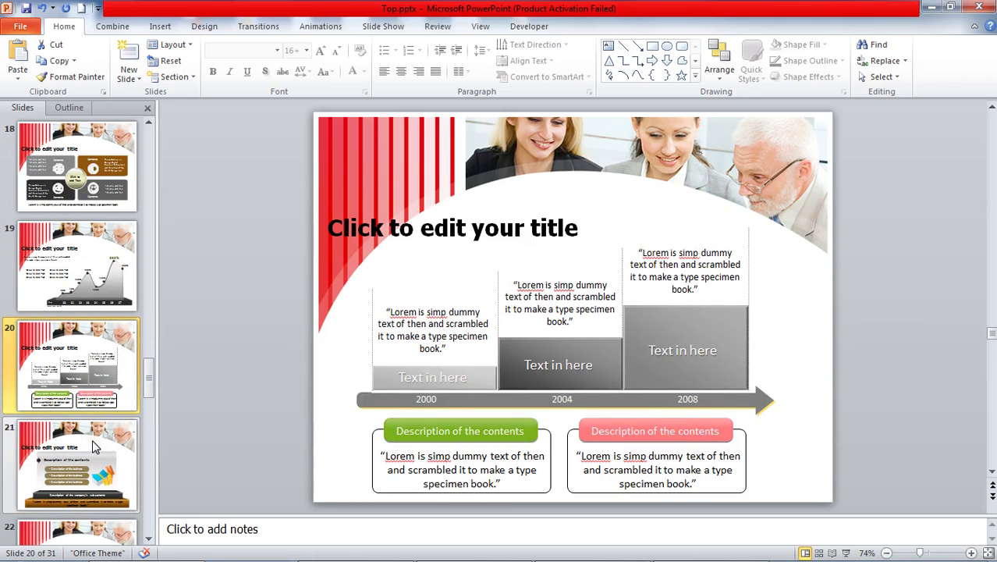
left_click(92, 444)
scroll(93, 445, "down", 1)
left_click(92, 445)
scroll(92, 441, "down", 1)
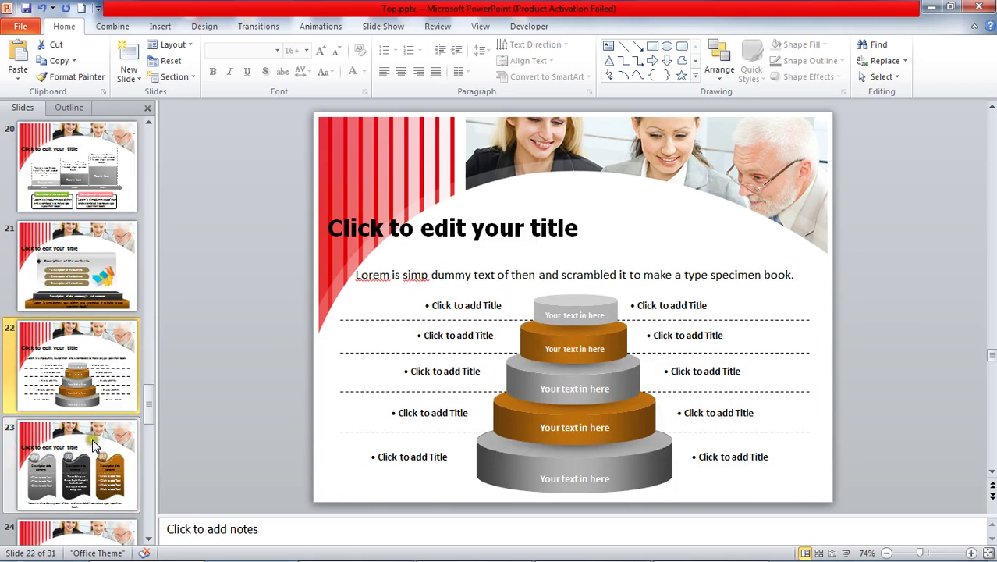
left_click(92, 441)
scroll(92, 441, "down", 1)
left_click(92, 441)
scroll(92, 442, "down", 1)
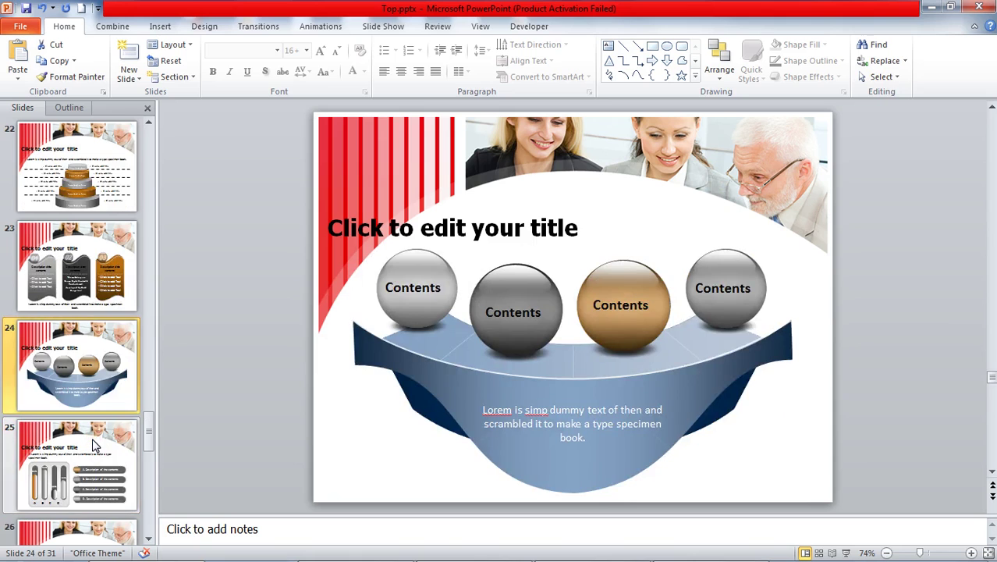
left_click(92, 442)
scroll(92, 441, "down", 1)
left_click(92, 441)
scroll(92, 442, "down", 1)
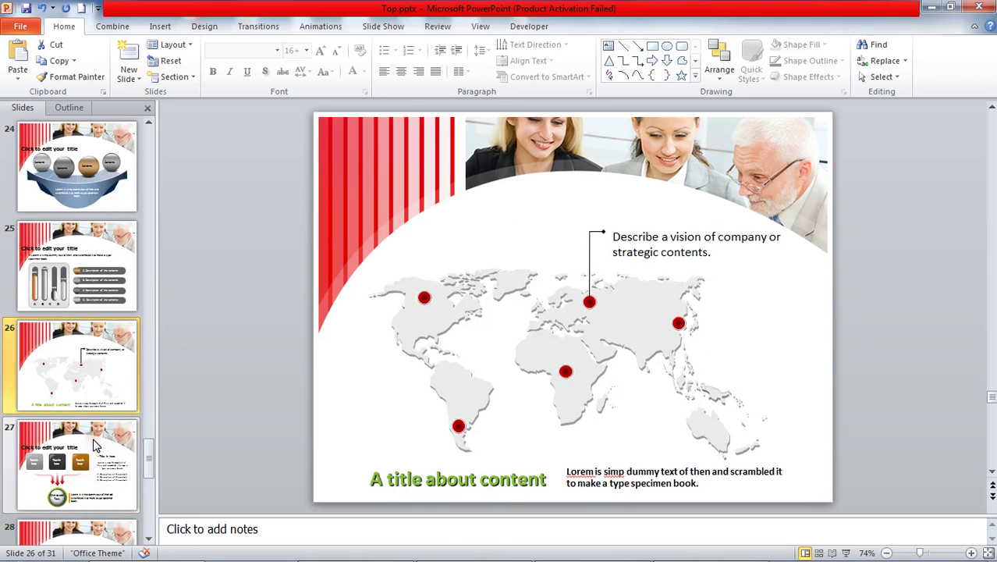
left_click(92, 442)
scroll(92, 442, "down", 1)
left_click(92, 441)
scroll(92, 442, "down", 1)
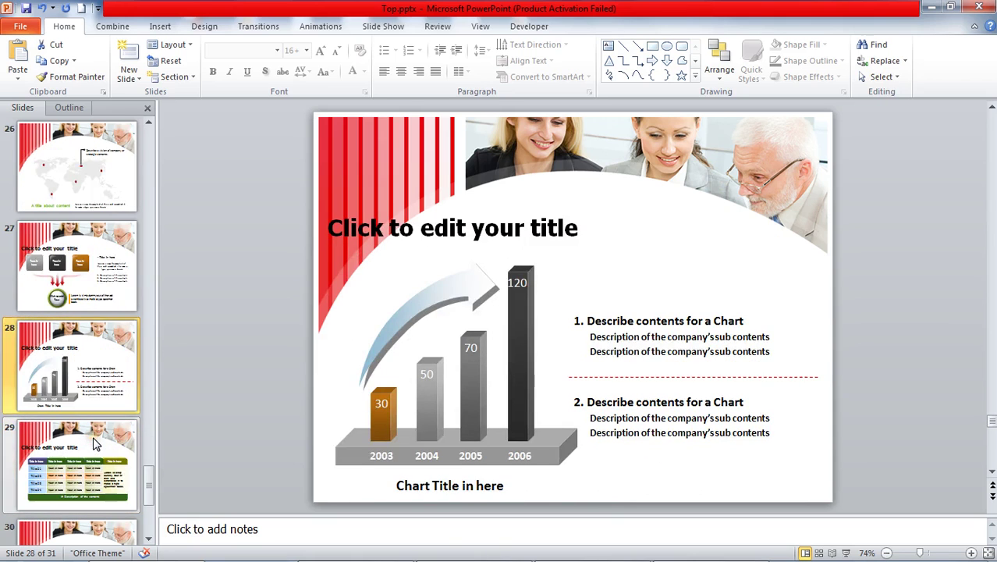
left_click(92, 441)
scroll(92, 441, "down", 1)
left_click(92, 441)
scroll(93, 442, "down", 1)
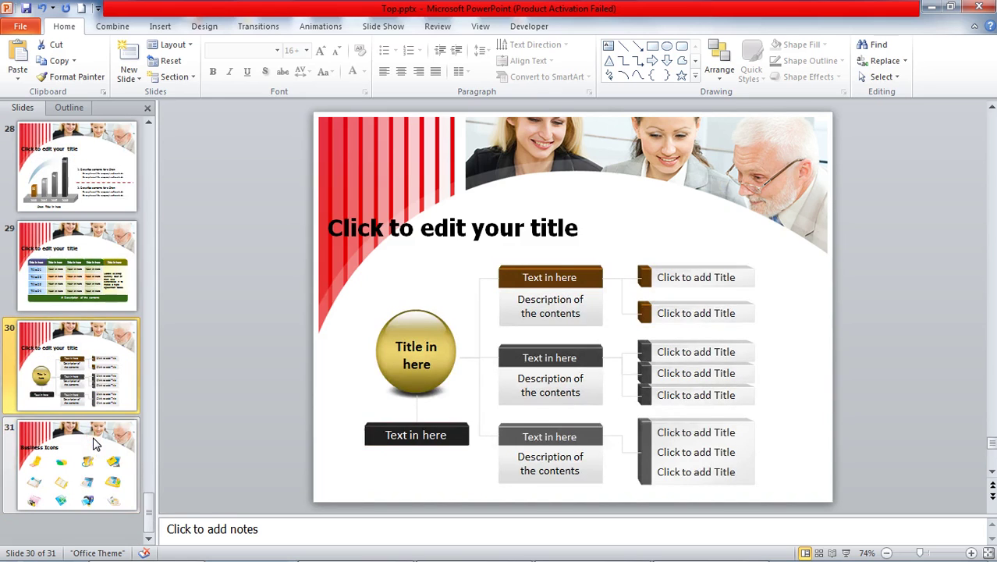
left_click(94, 442)
Step: Run the slide show with F5 through all 31 slides to Business Icons, then exit to editing
key("F5")
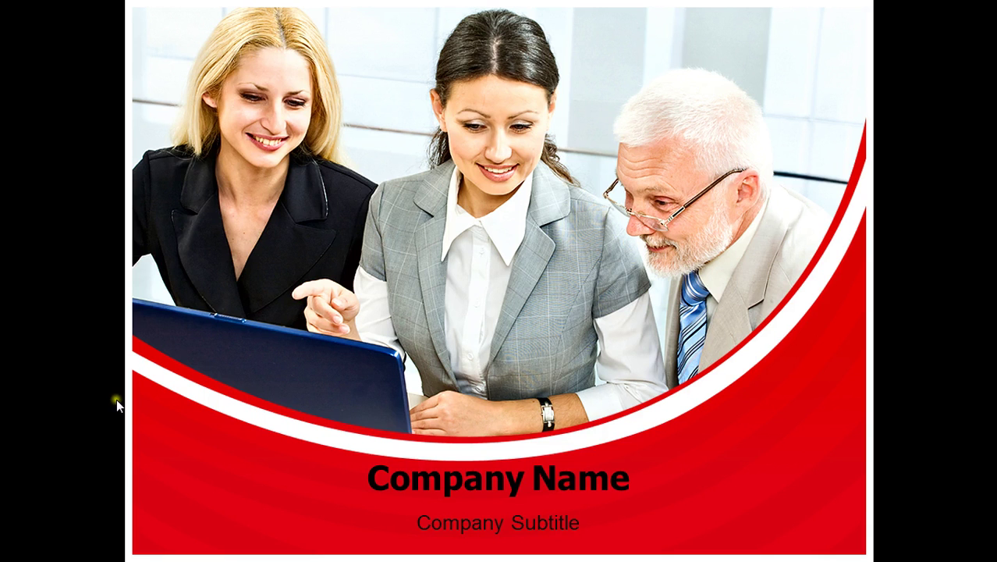
left_click(116, 398)
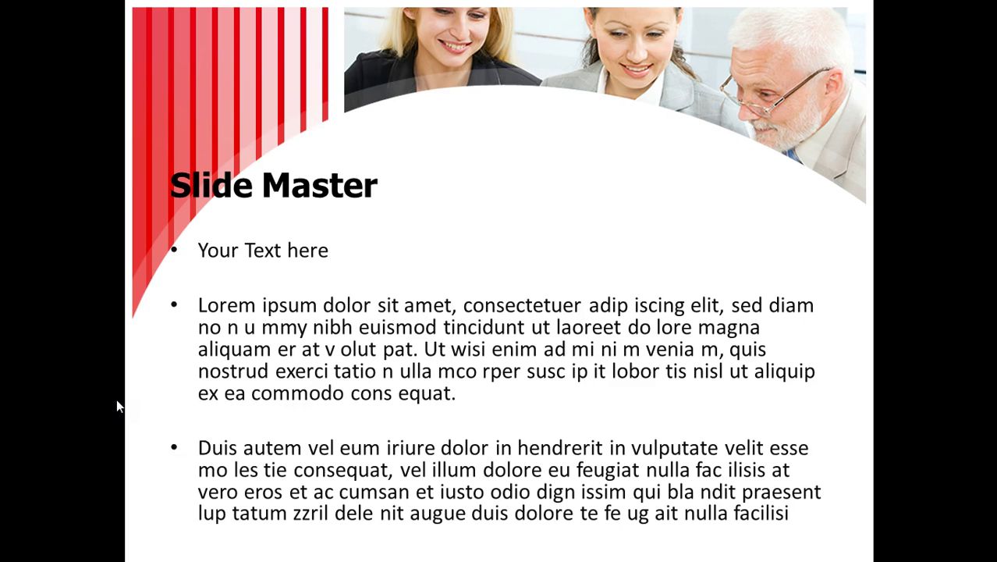
left_click(116, 399)
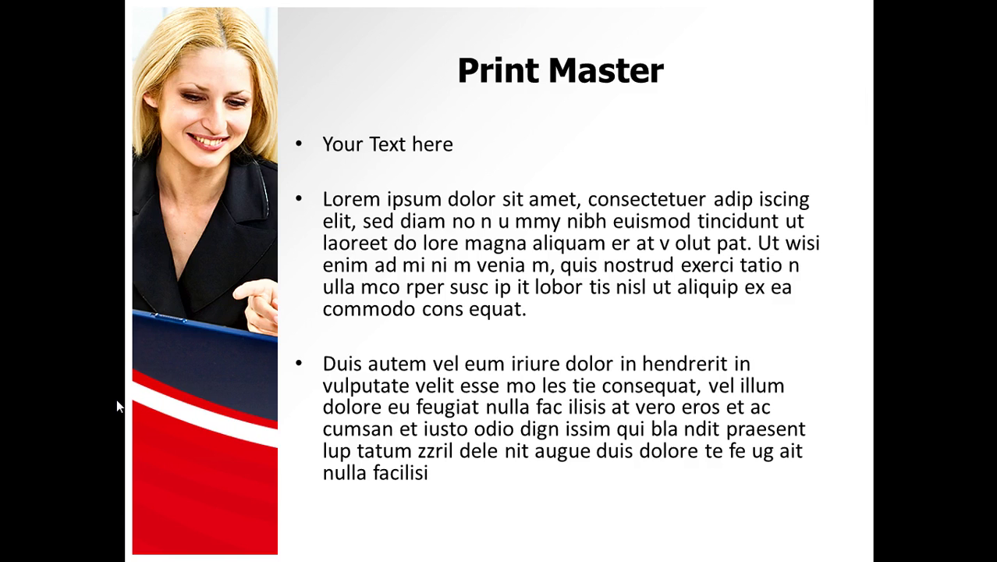
left_click(116, 399)
left_click(116, 399)
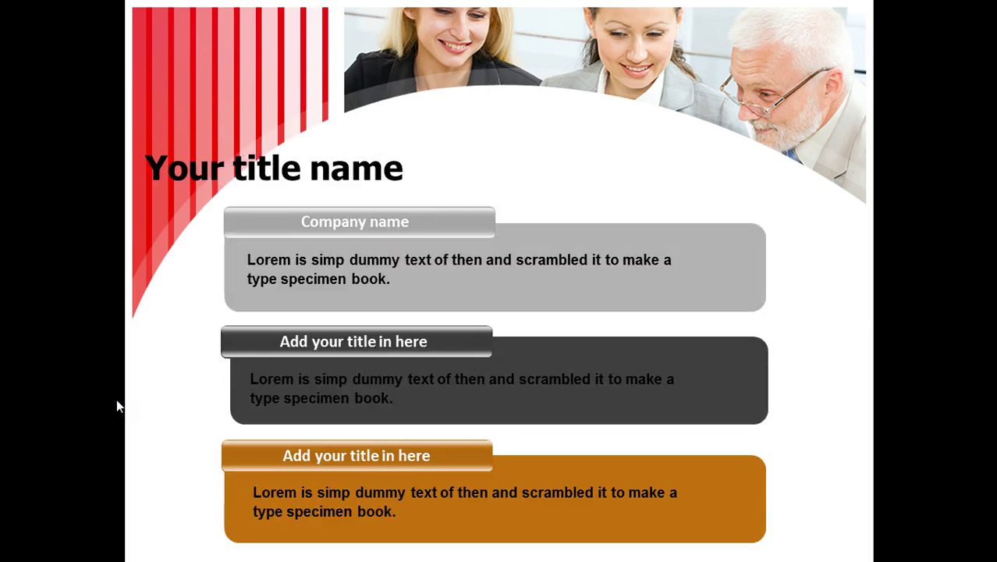
left_click(117, 399)
left_click(116, 399)
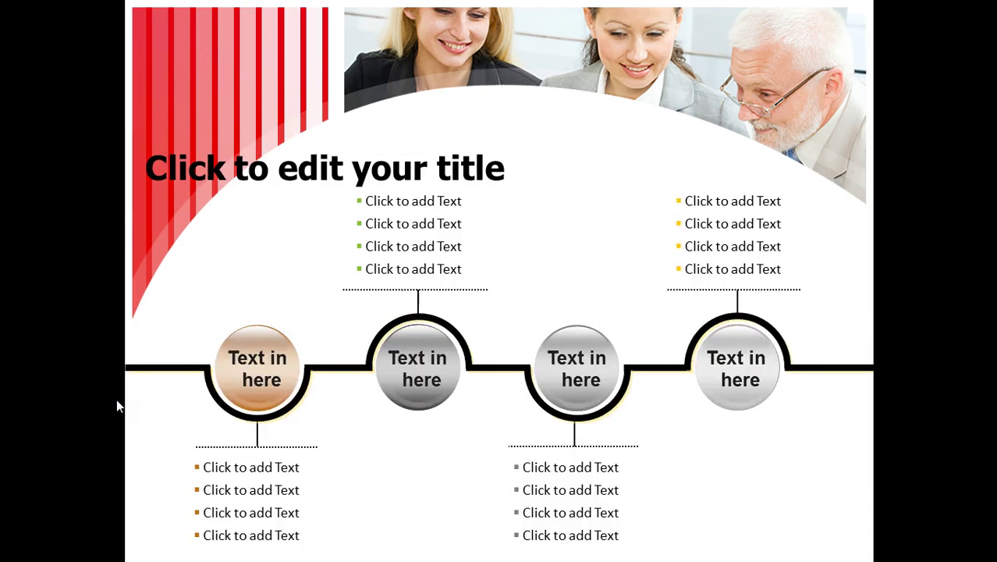
left_click(116, 405)
left_click(117, 400)
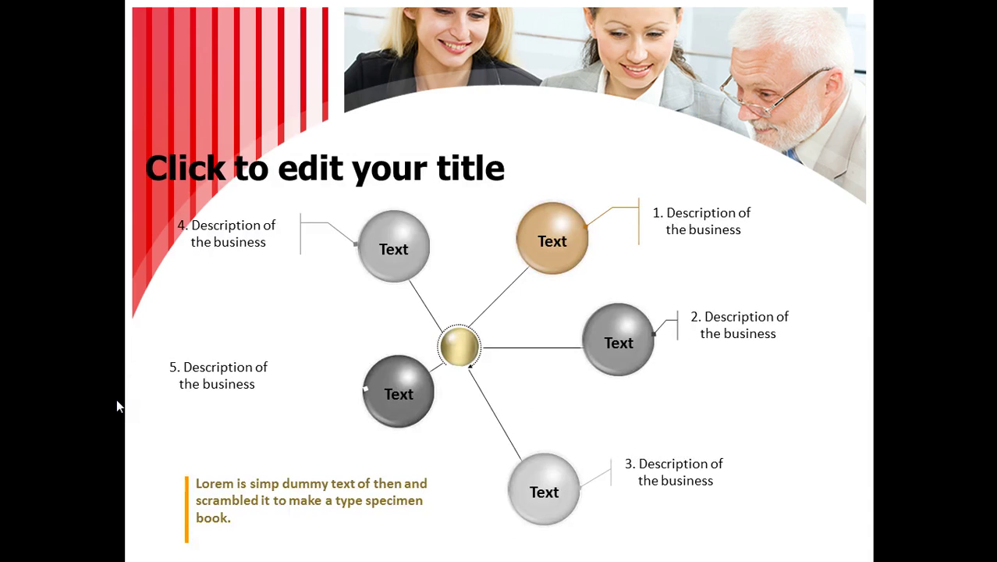
left_click(116, 400)
left_click(116, 401)
left_click(116, 400)
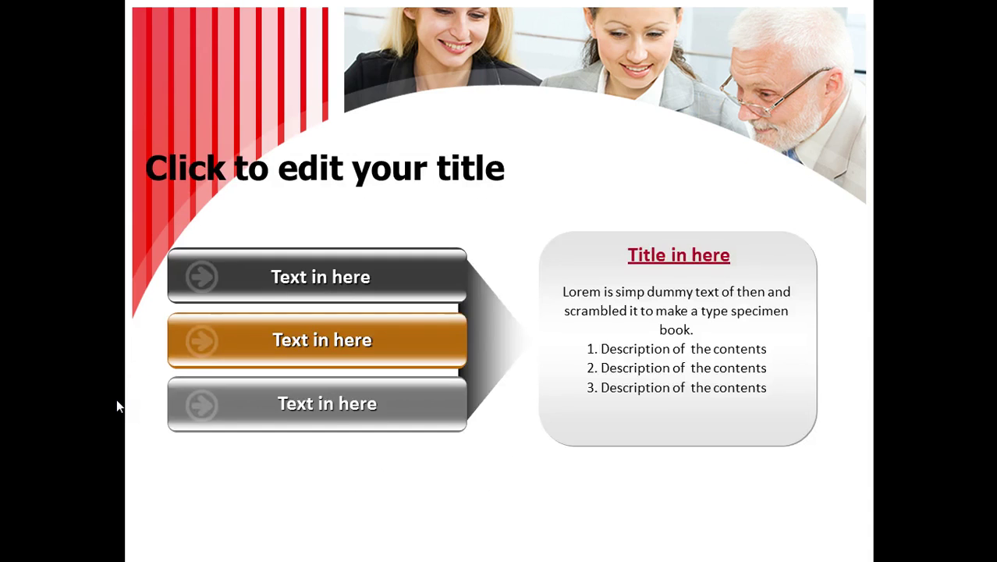
left_click(116, 400)
left_click(116, 400)
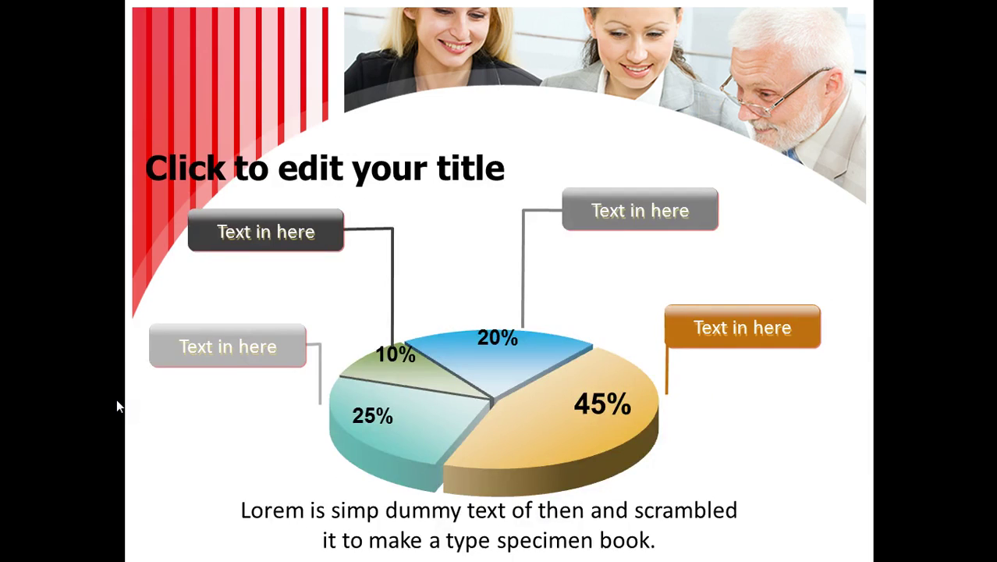
left_click(116, 401)
left_click(116, 400)
left_click(116, 400)
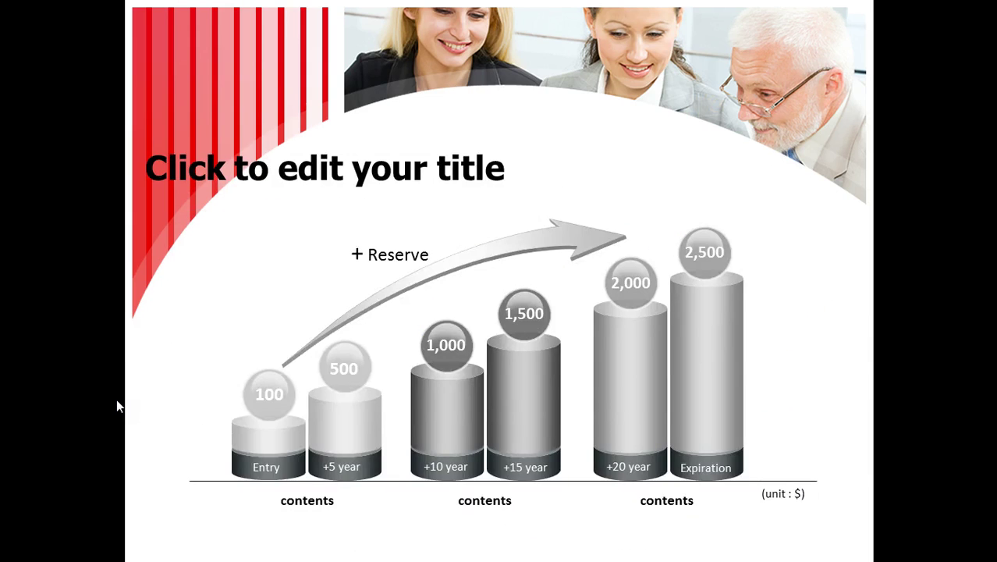
left_click(116, 400)
left_click(116, 400)
left_click(116, 400)
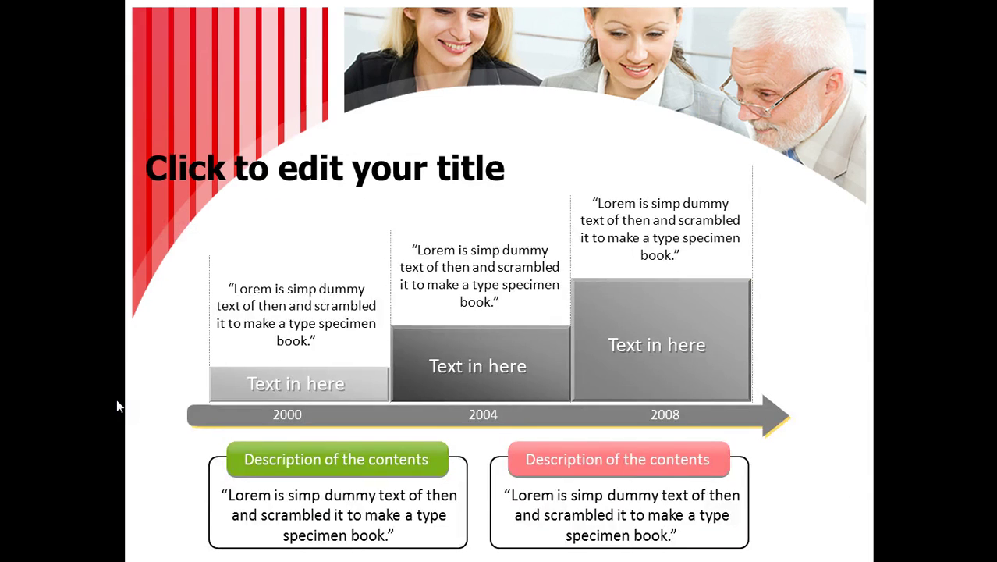
left_click(116, 400)
left_click(117, 401)
left_click(116, 400)
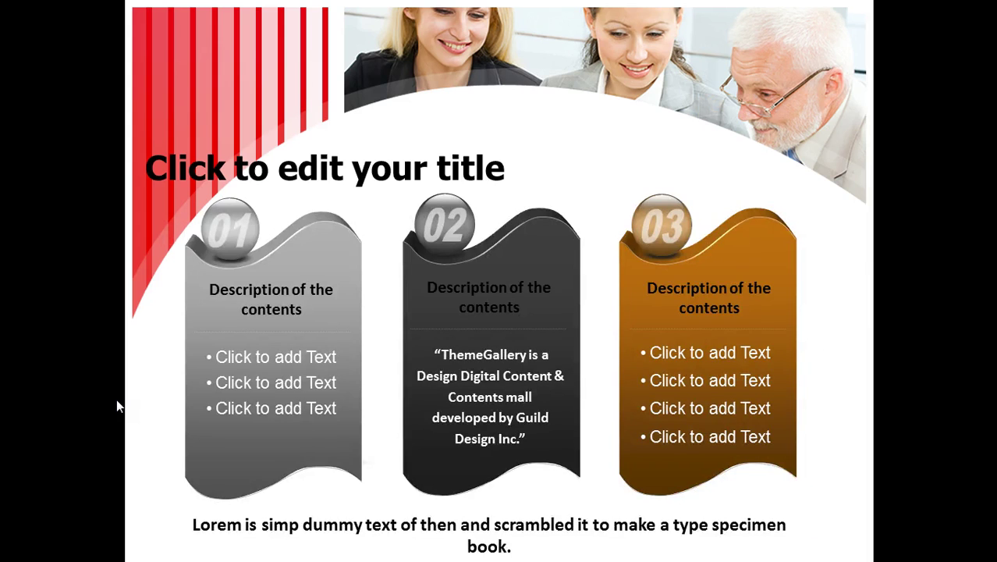
left_click(117, 400)
left_click(117, 400)
left_click(116, 401)
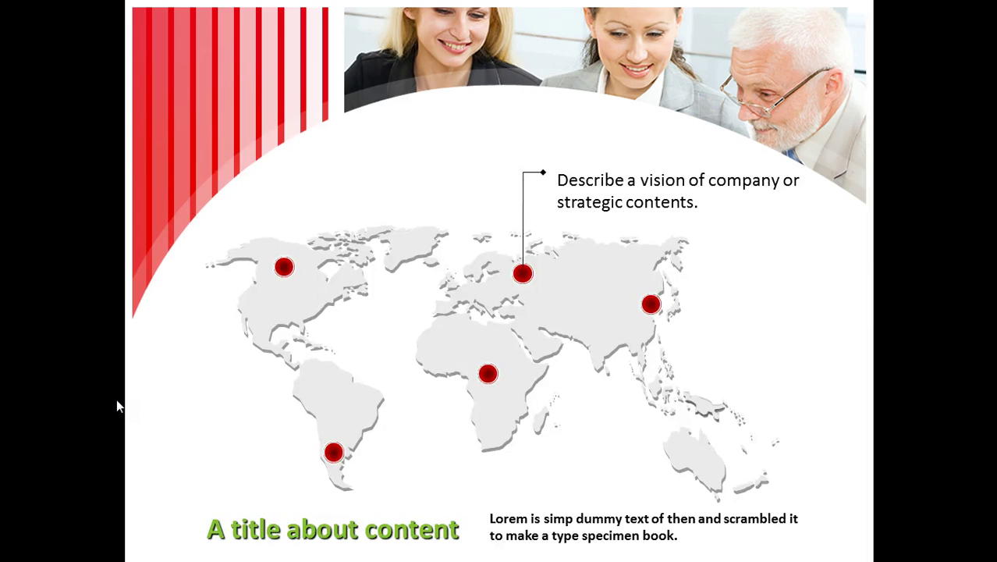
left_click(116, 400)
left_click(116, 400)
left_click(116, 400)
left_click(116, 400)
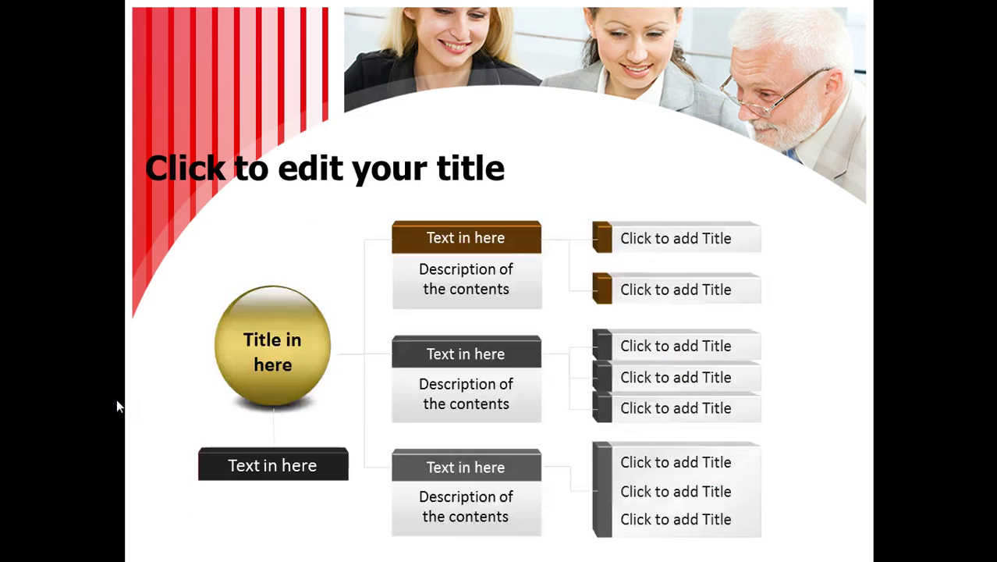
left_click(116, 400)
left_click(116, 401)
left_click(117, 401)
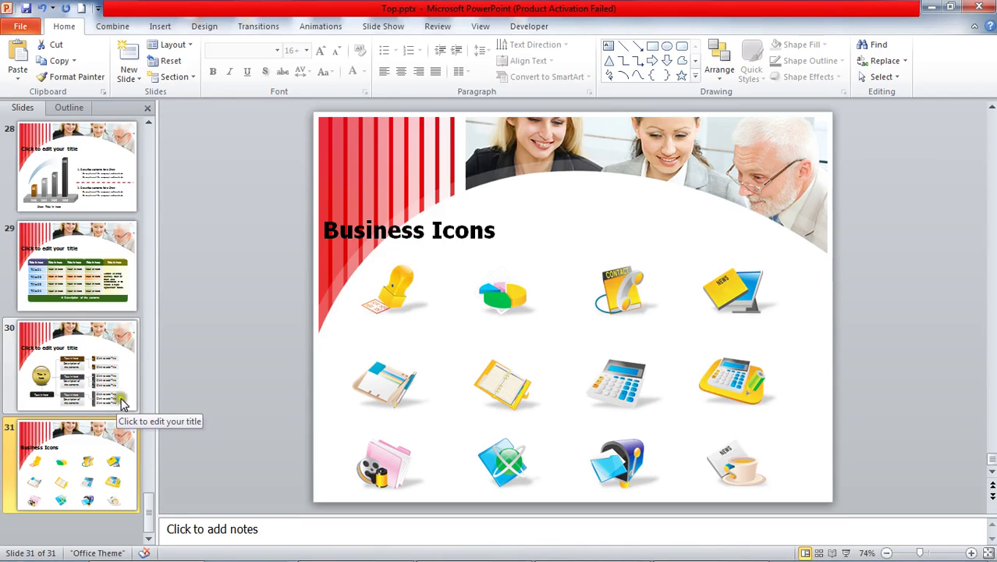
Step: Switch to the Debut Video Capture window from the taskbar
left_click(712, 547)
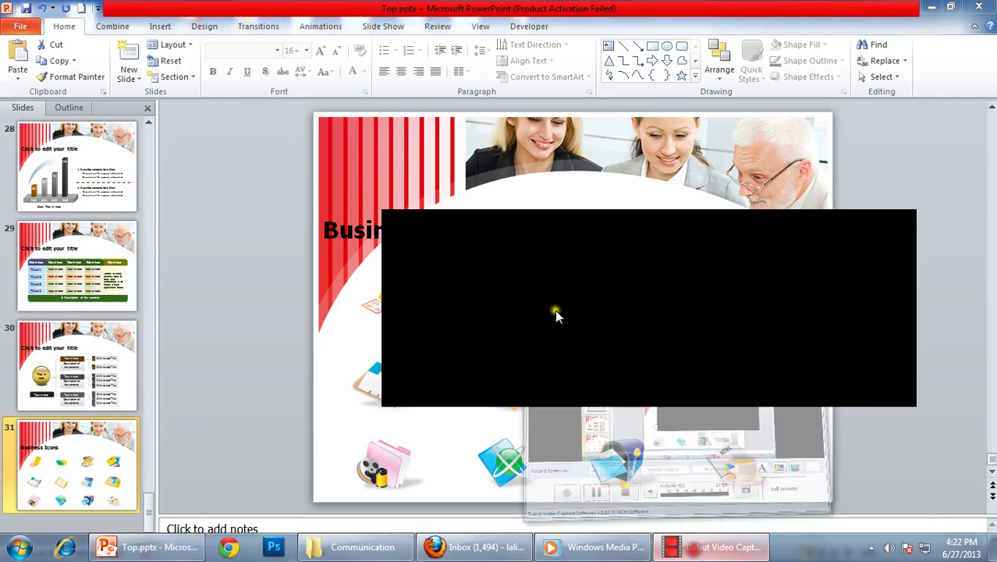